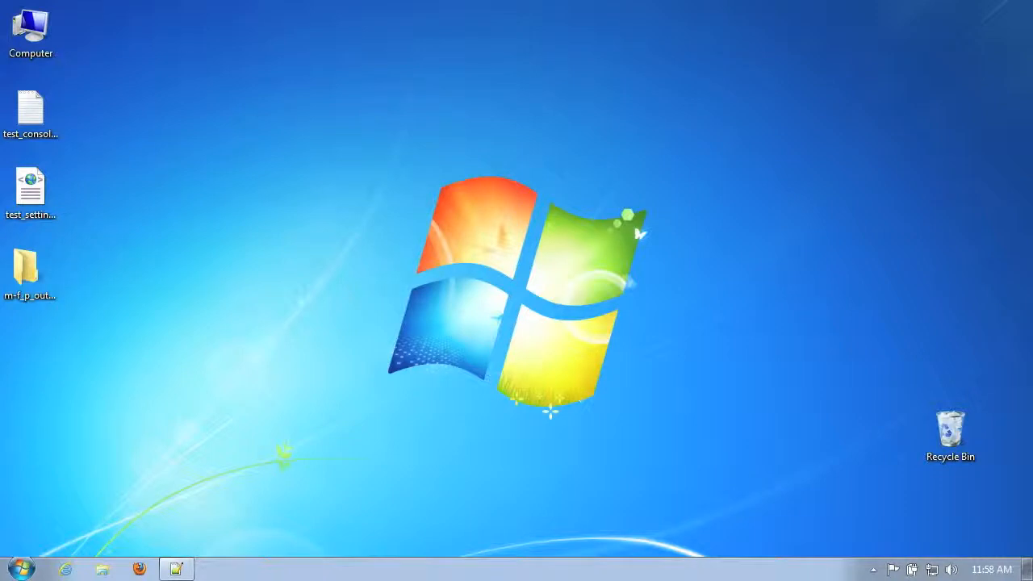
Launch the GUI for MED-FOES_p and move its window so that it is fully visible beside the desktop icons
left_click(24, 569)
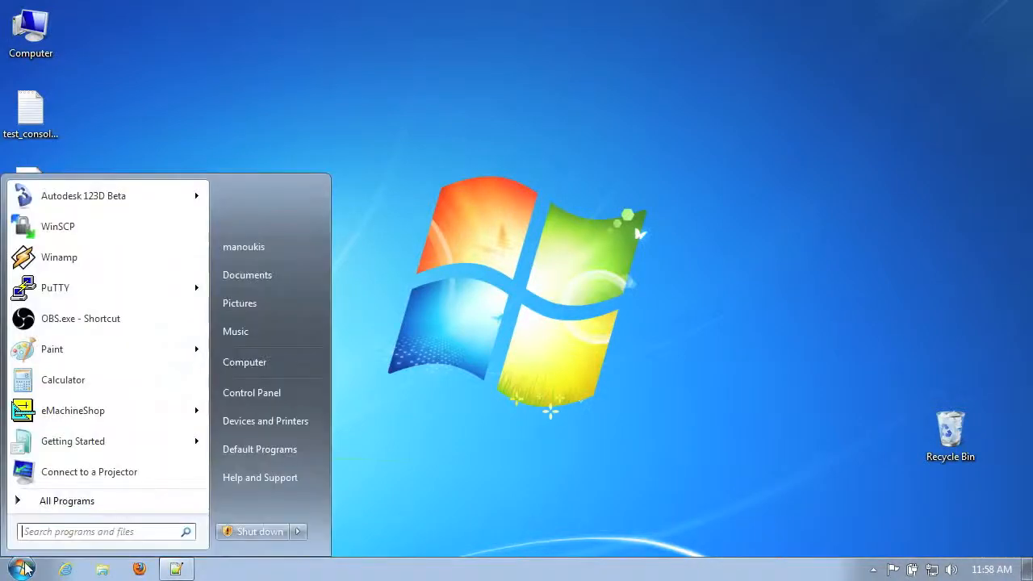
left_click(57, 502)
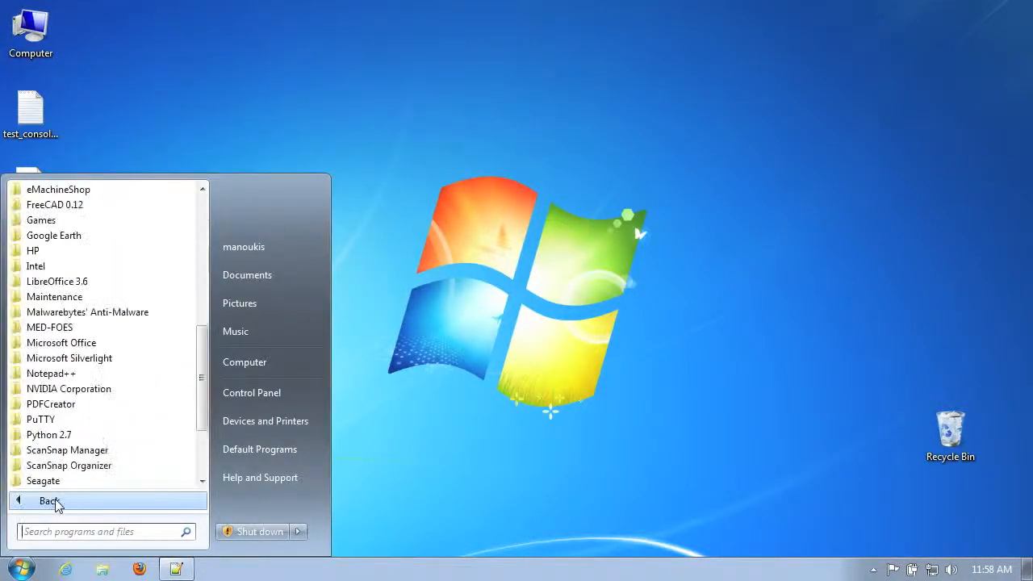
left_click(84, 331)
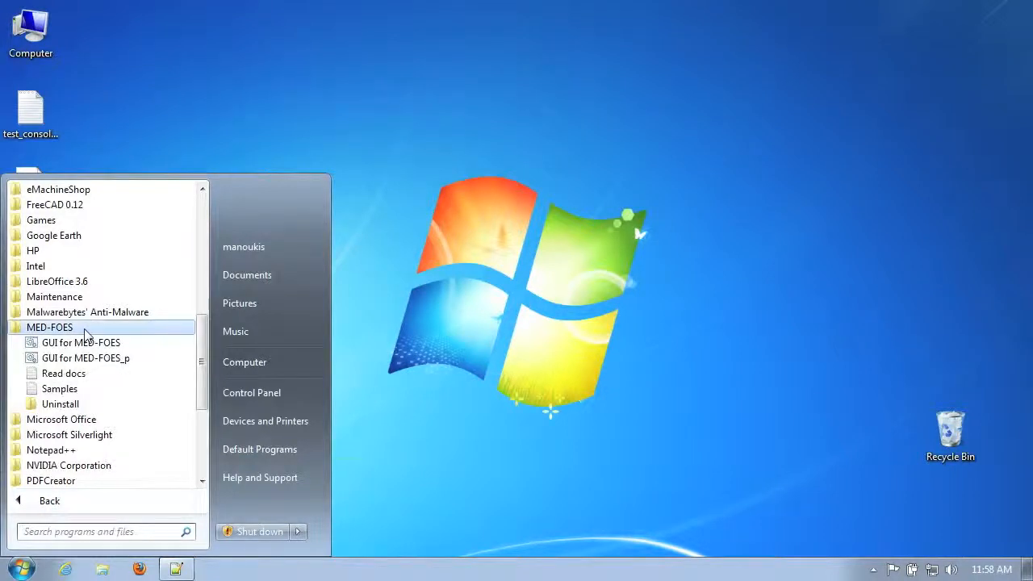
left_click(133, 360)
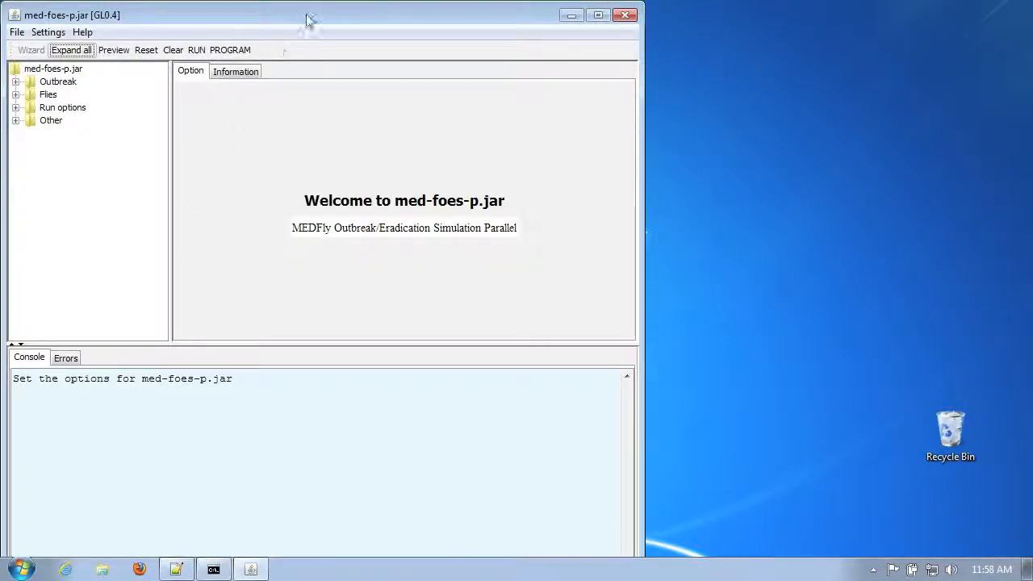
left_click_drag(307, 18, 377, 18)
left_click_drag(72, 7, 152, 62)
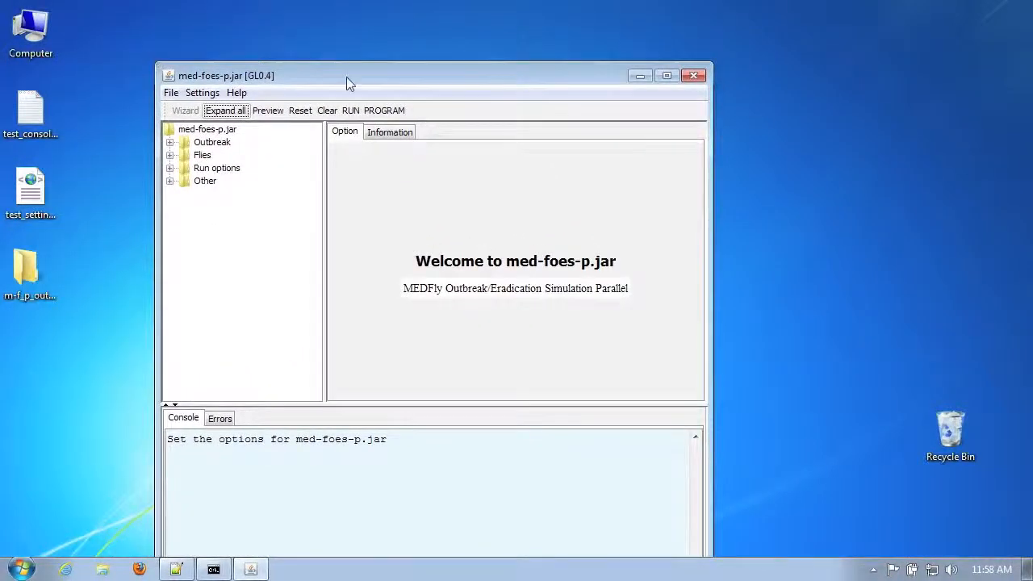
left_click_drag(349, 77, 338, 25)
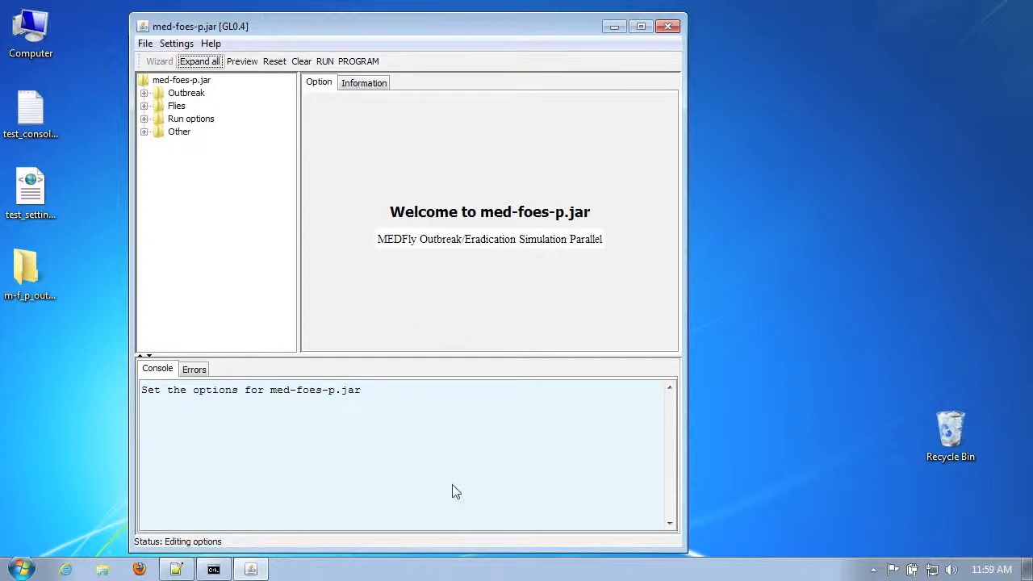
Expand all option groups and examine the entry forms for initial population size, additional mortality, time to intervention and egg development
left_click(216, 64)
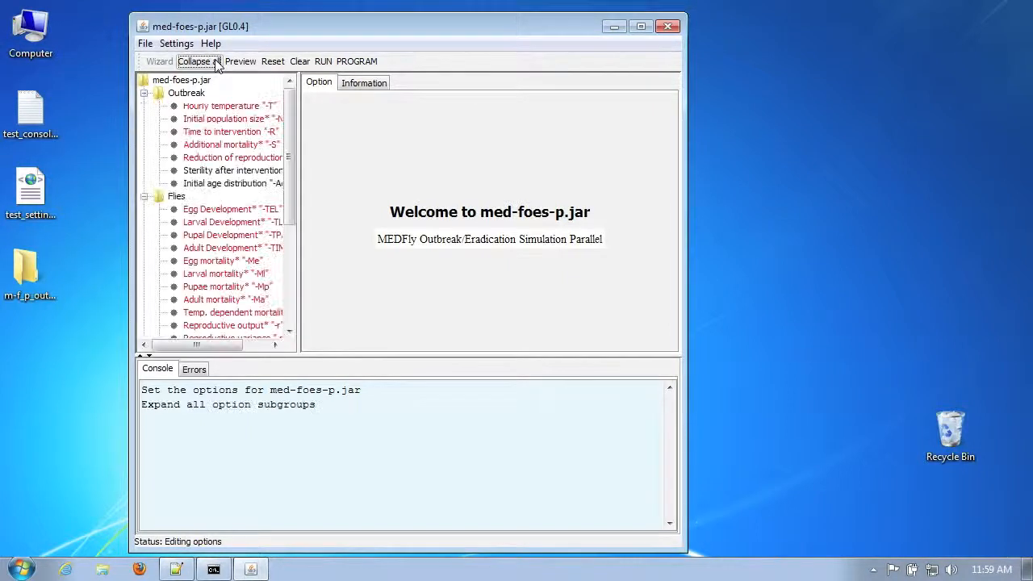
left_click(255, 121)
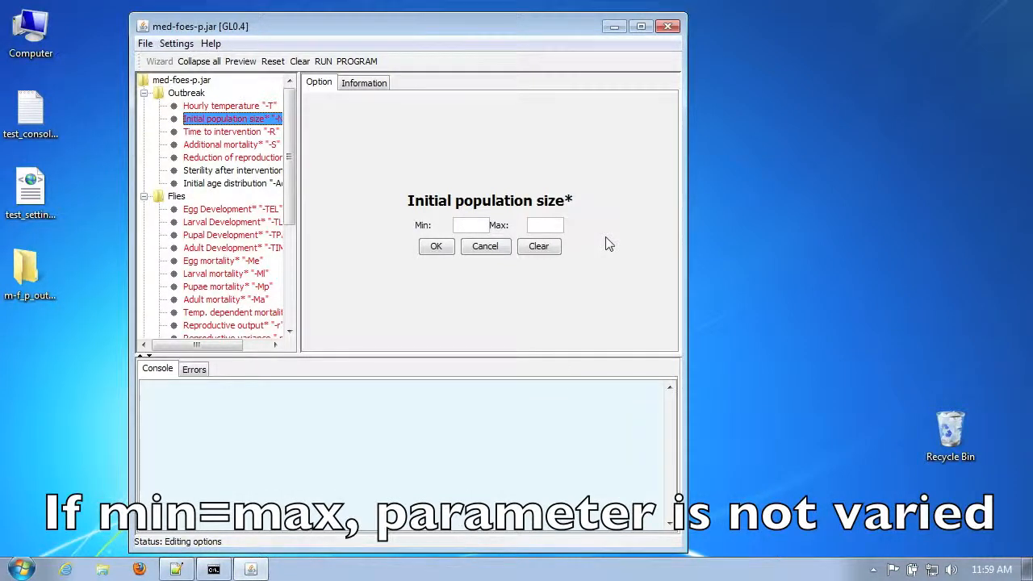
left_click(249, 145)
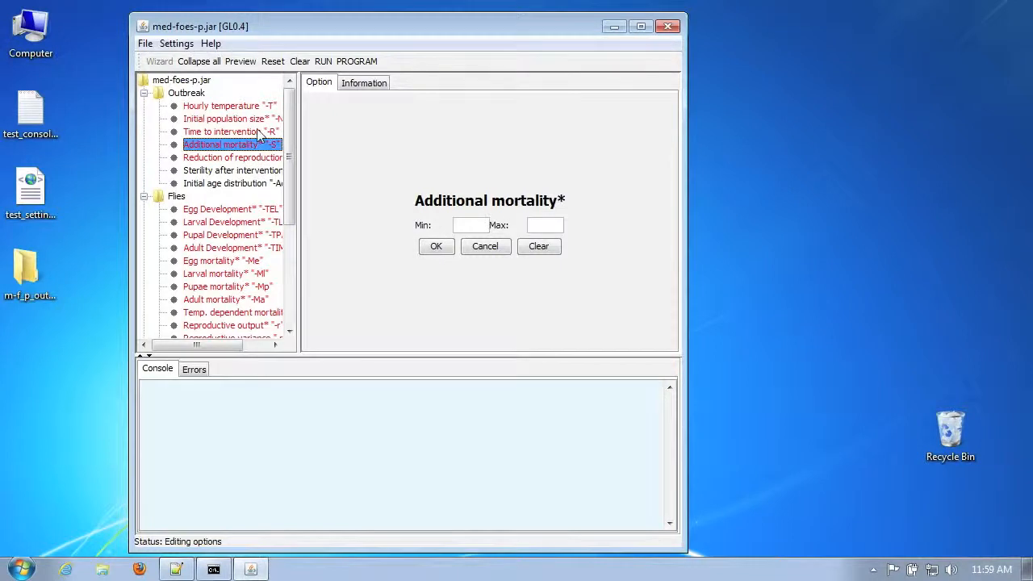
left_click(258, 133)
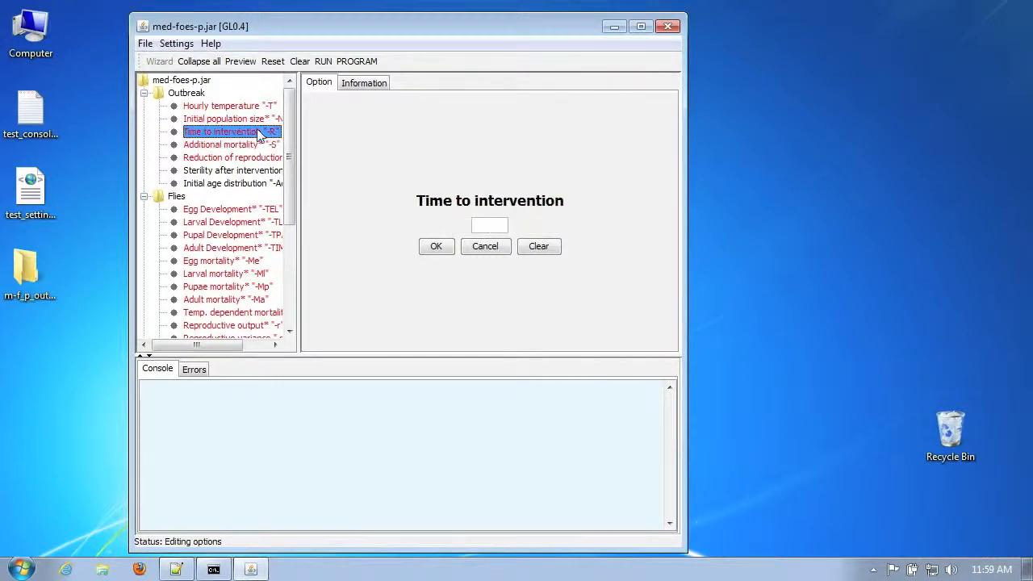
left_click(259, 120)
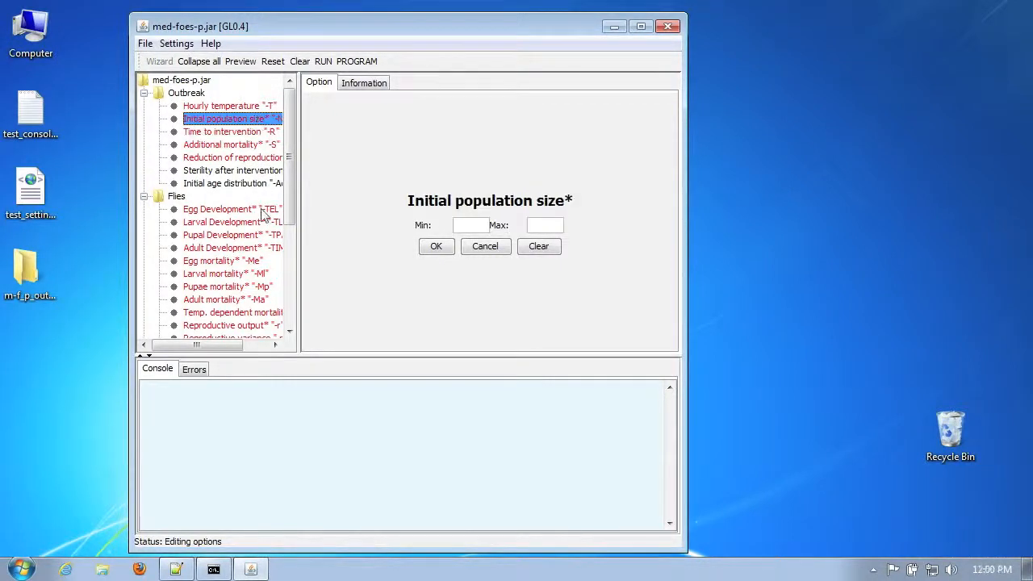
left_click(260, 210)
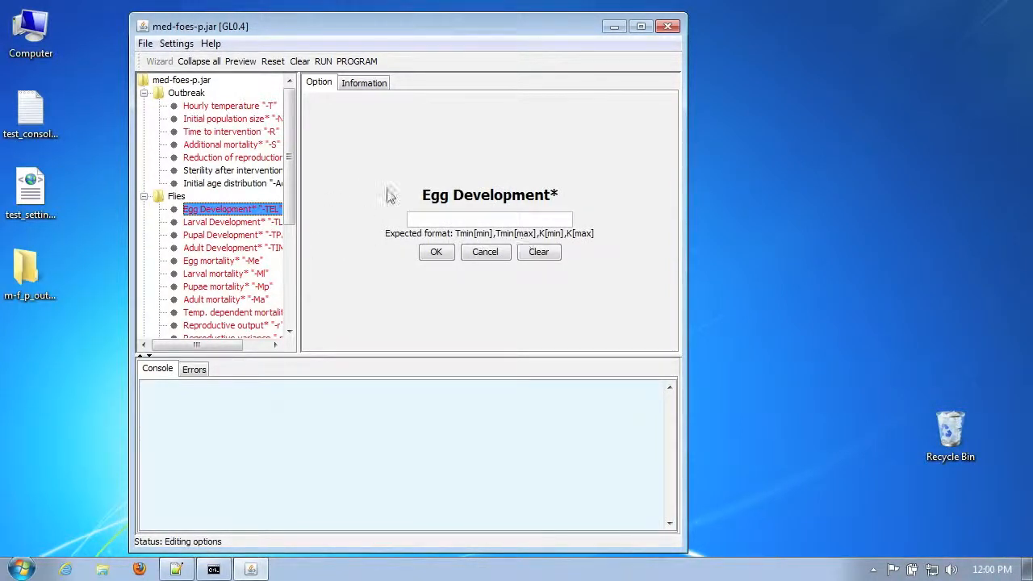
Start opening an XML settings file and browse to the samples folder of MED-FOES in Program Files on the C: drive
left_click(147, 44)
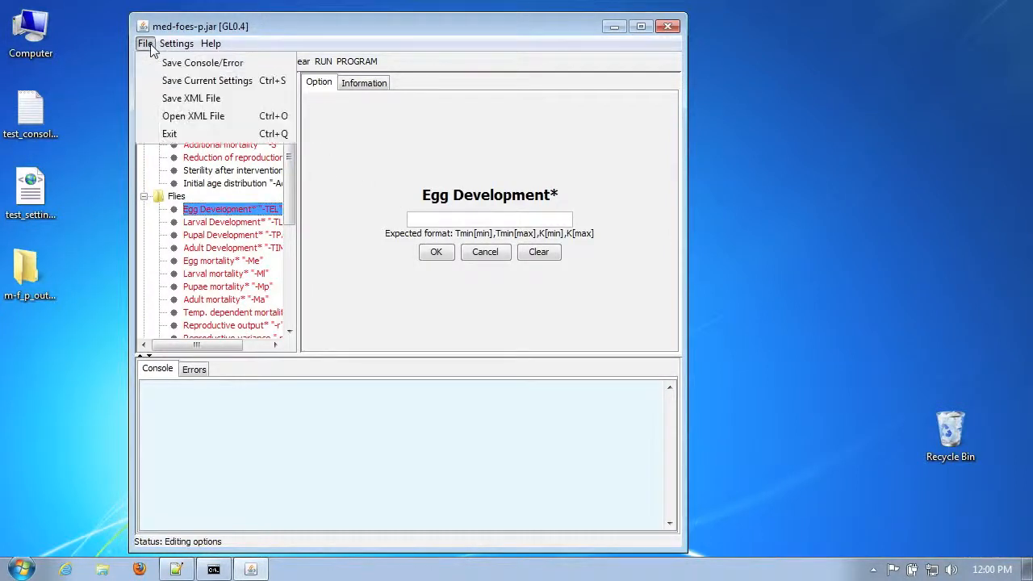
left_click(196, 117)
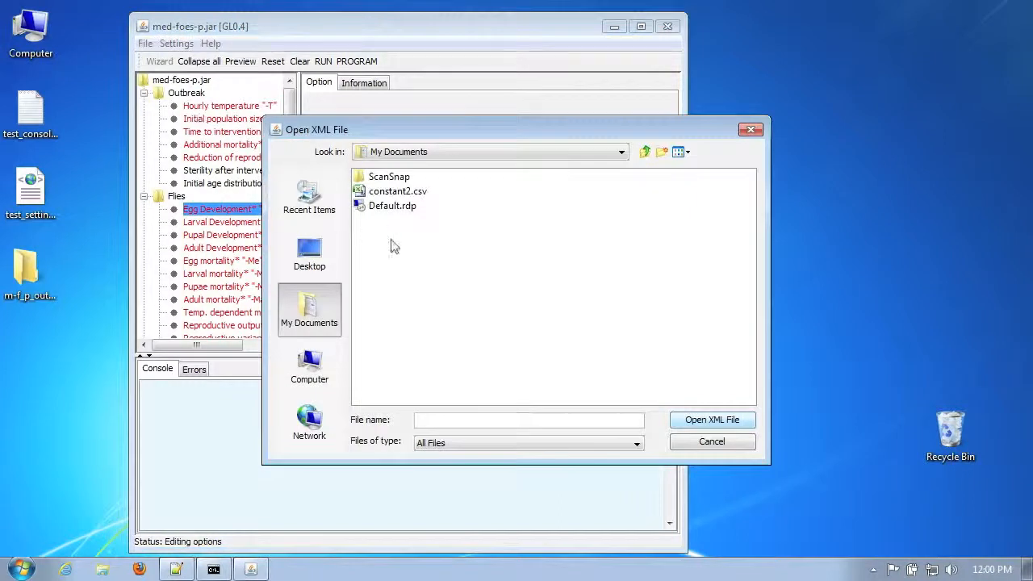
left_click(309, 367)
double_click(391, 177)
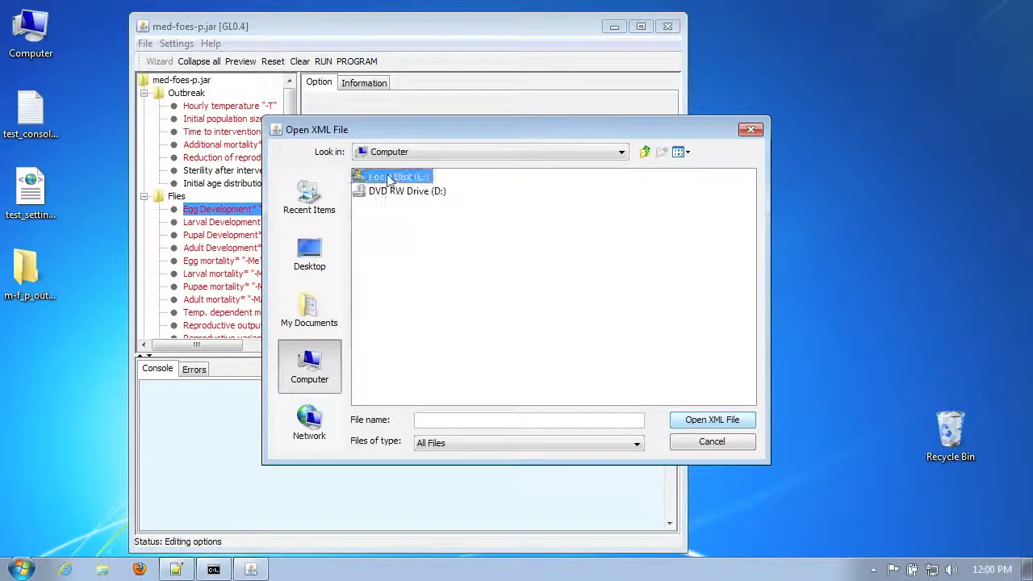
double_click(400, 250)
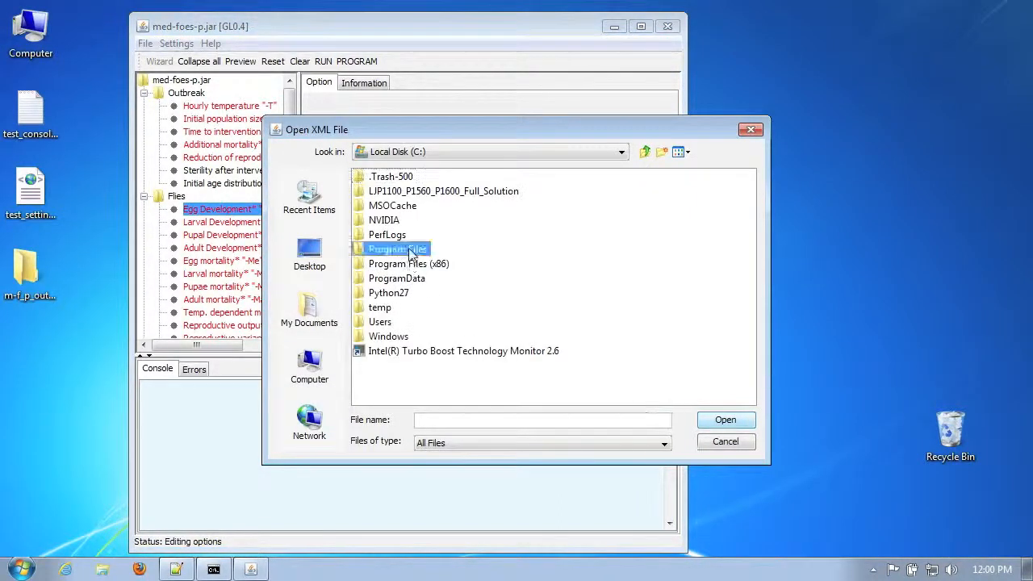
left_click(402, 294)
double_click(401, 294)
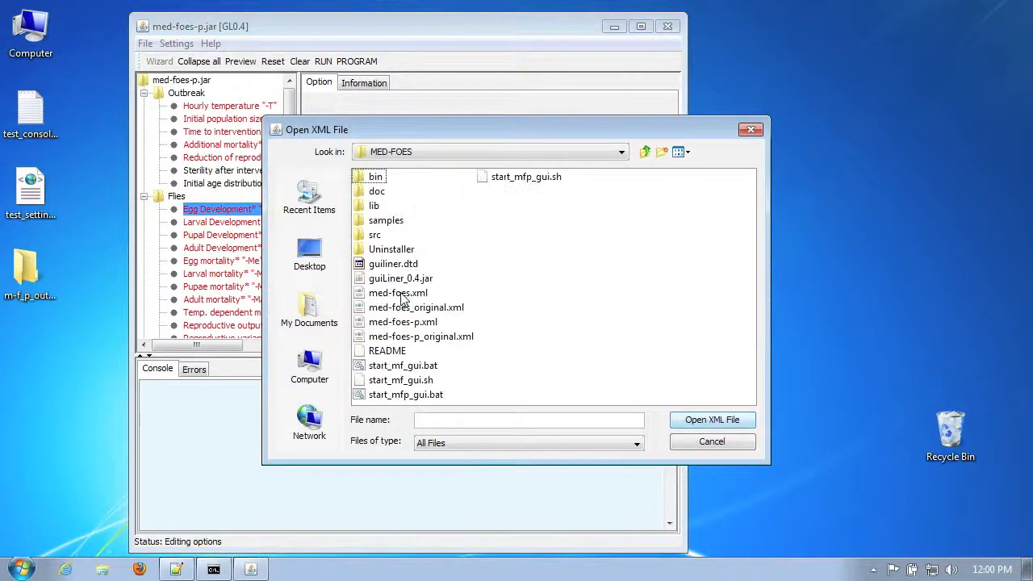
double_click(384, 220)
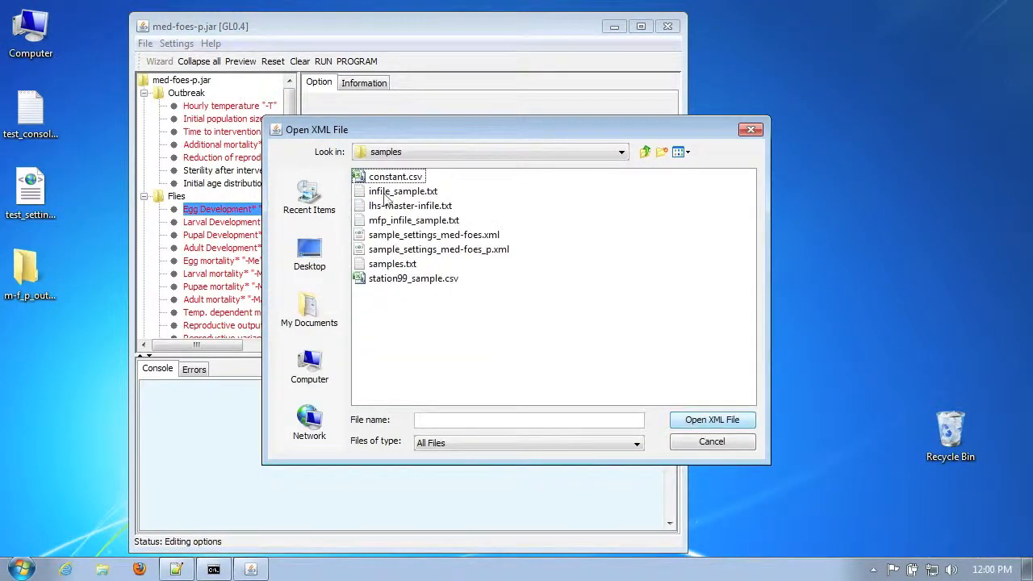
Load the sample settings file sample_settings_med-foes_p.xml
left_click(477, 252)
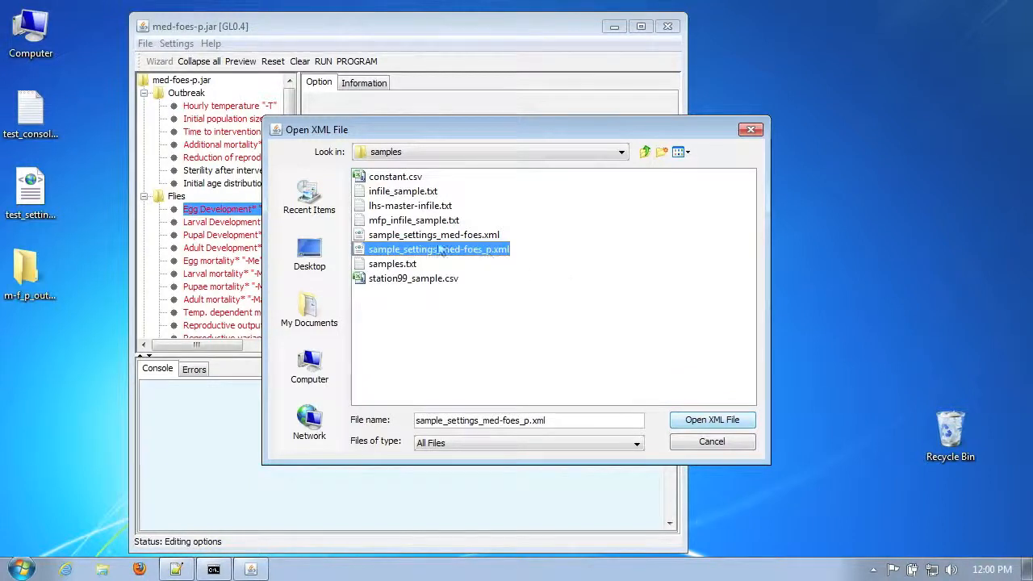
left_click(420, 196)
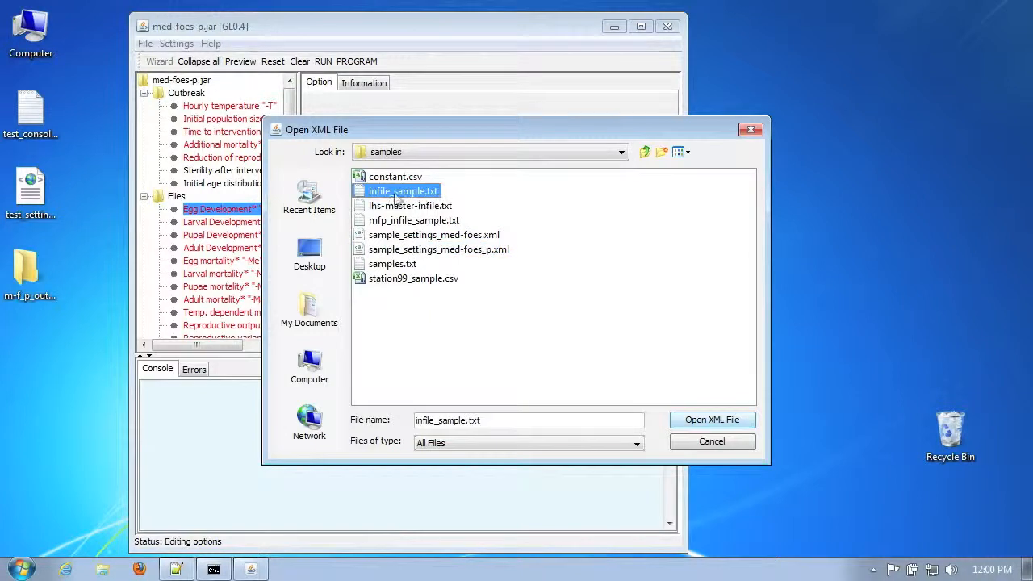
left_click(436, 221)
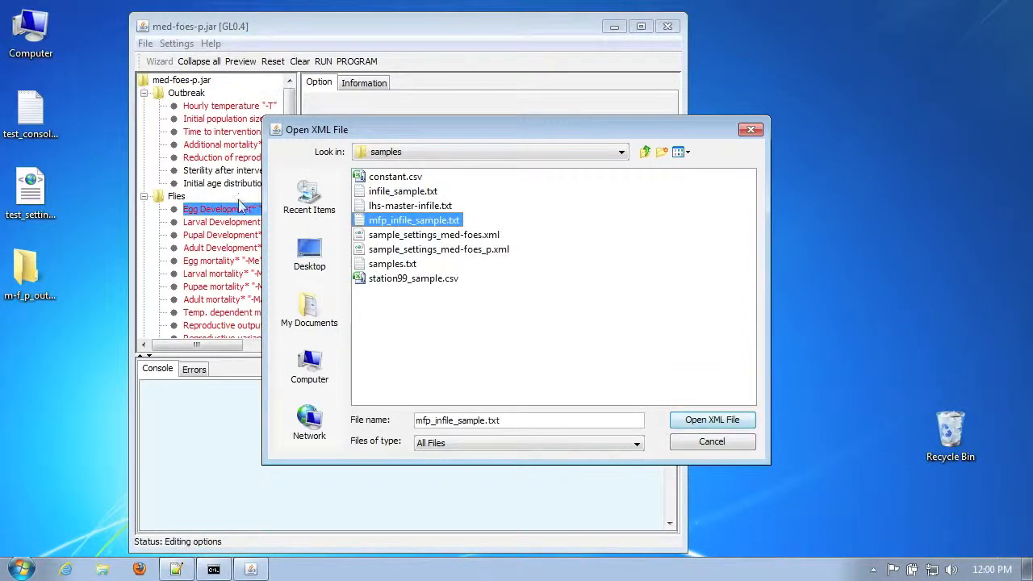
left_click(494, 250)
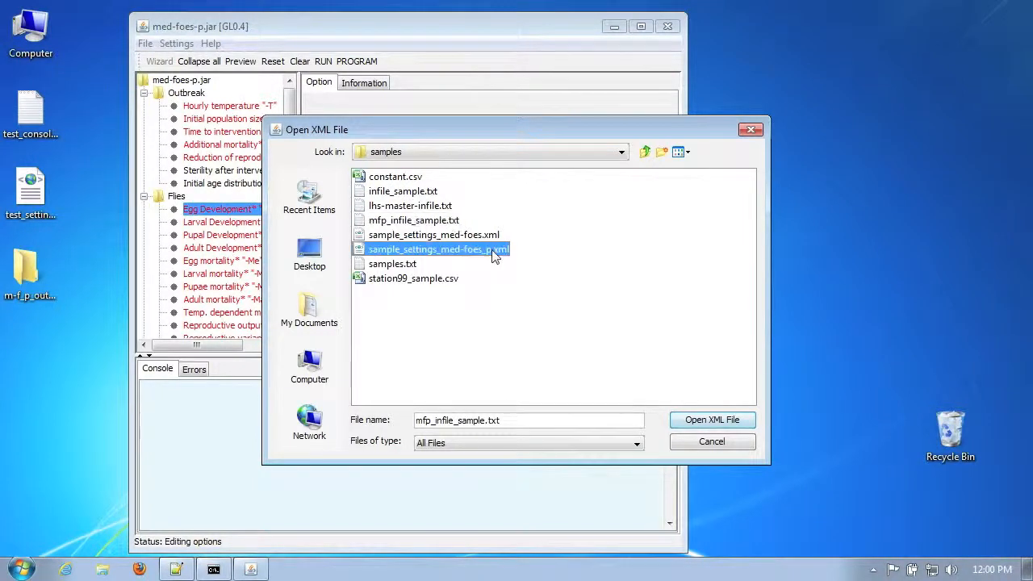
left_click(711, 419)
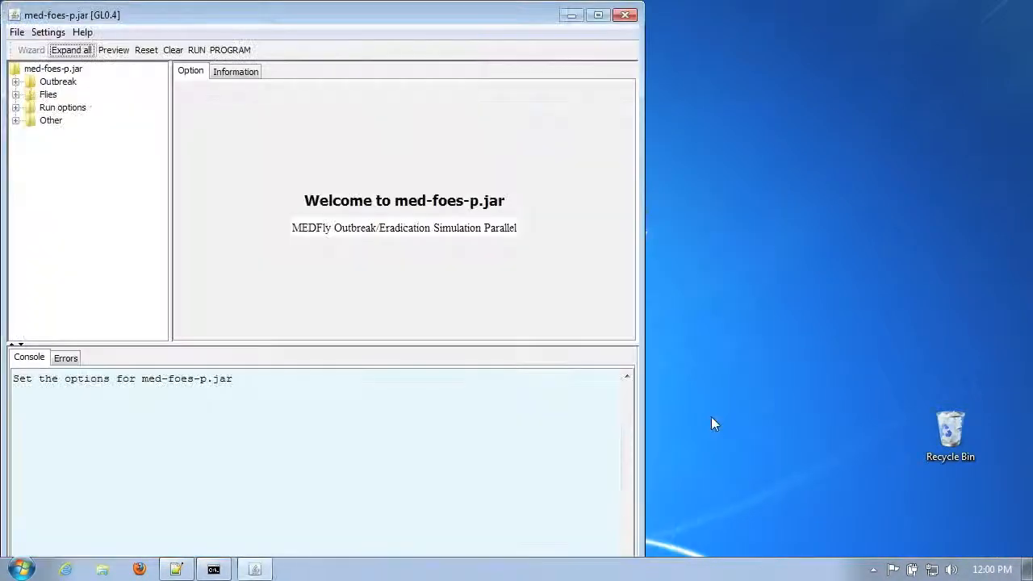
Move the reloaded program window clear of the desktop icons and expand all option groups
left_click_drag(2, 2, 89, 79)
left_click_drag(272, 87, 238, 19)
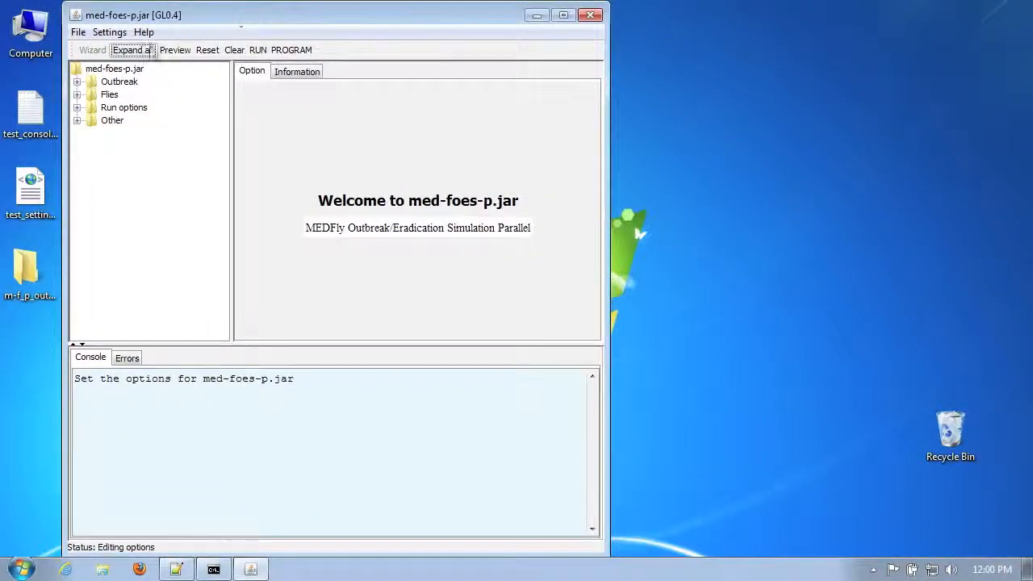
left_click(133, 50)
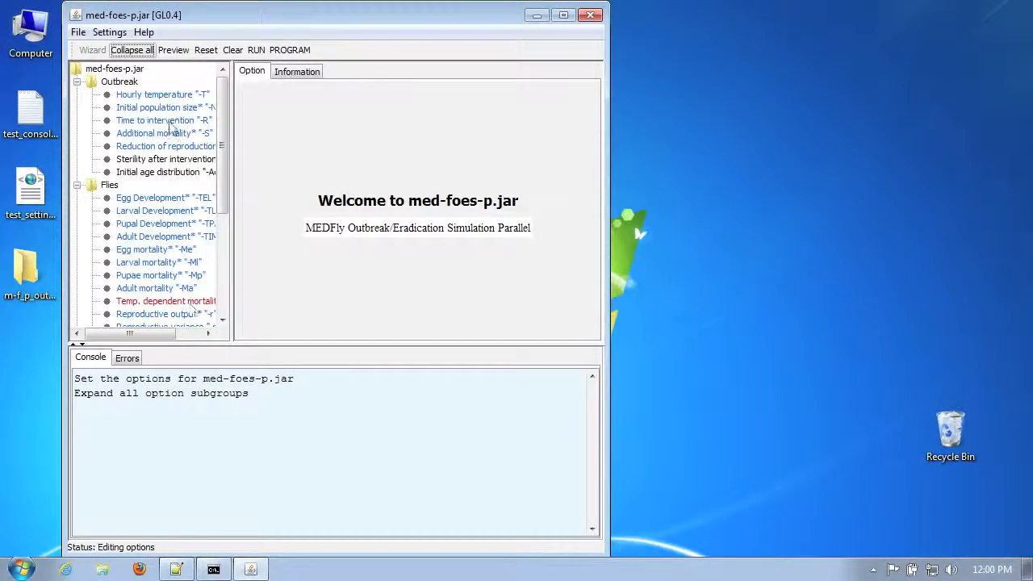
Set the Hourly temperature file to constant2.csv from My Documents and apply it
left_click(186, 98)
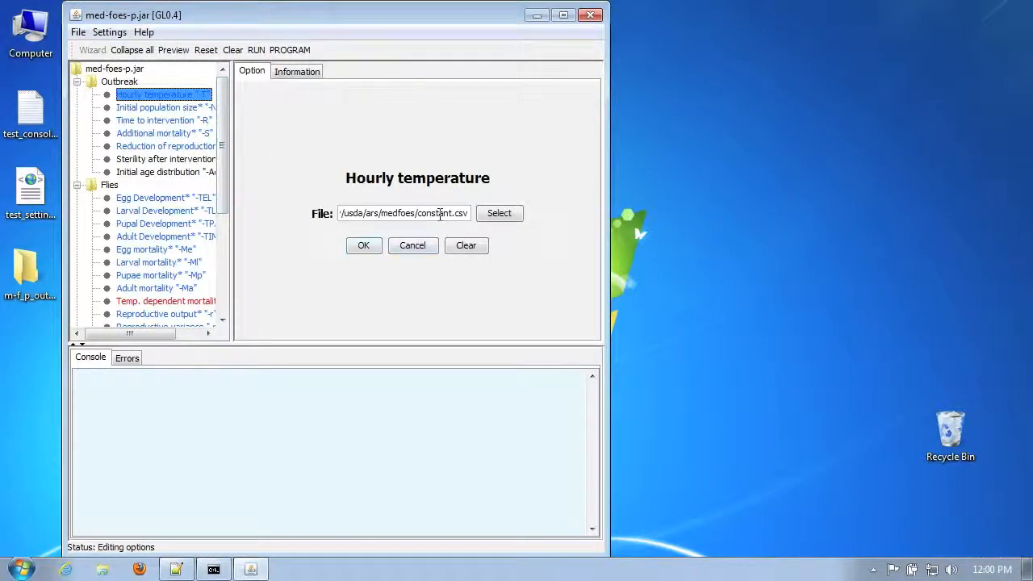
left_click(498, 213)
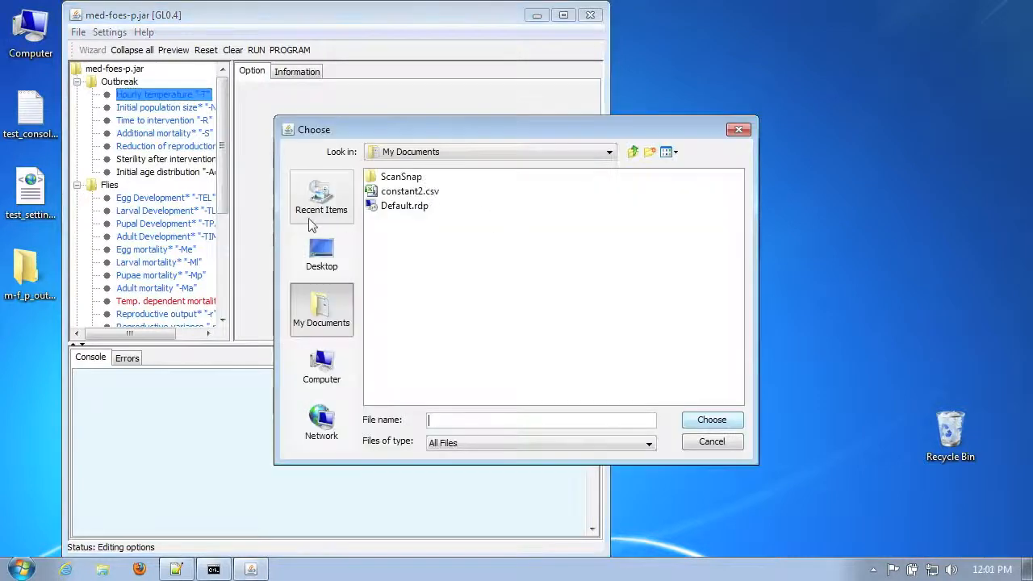
left_click(410, 194)
left_click(707, 419)
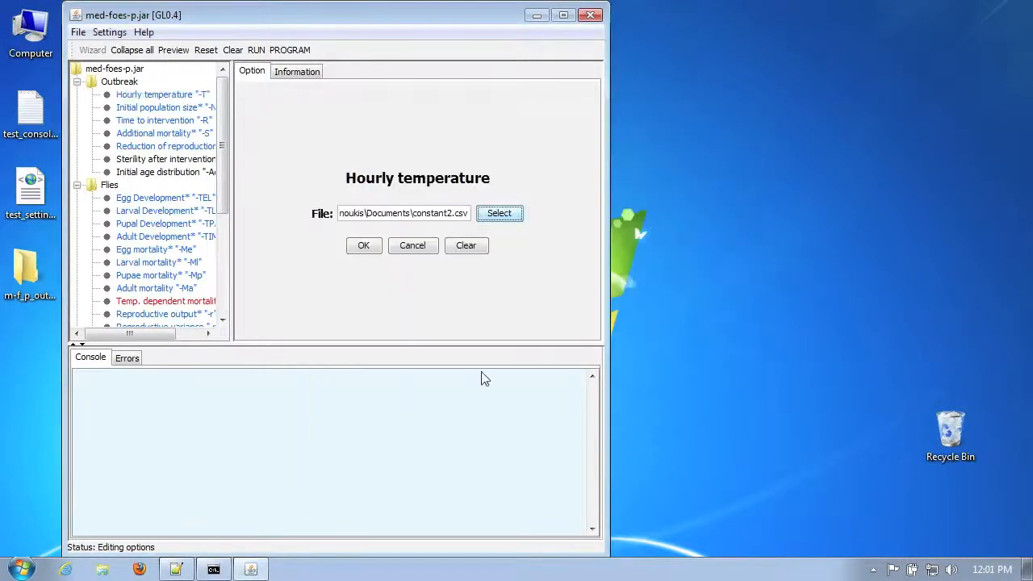
left_click(365, 247)
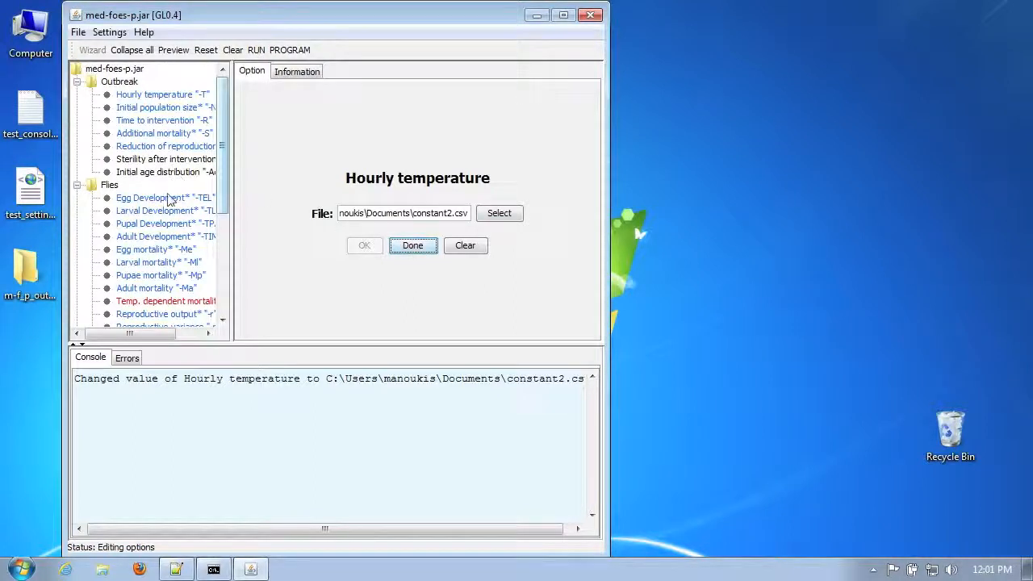
Set the Output files location under Run options to the m-f_p_output folder on the desktop and apply it
scroll(171, 201, "down", 4)
left_click(174, 235)
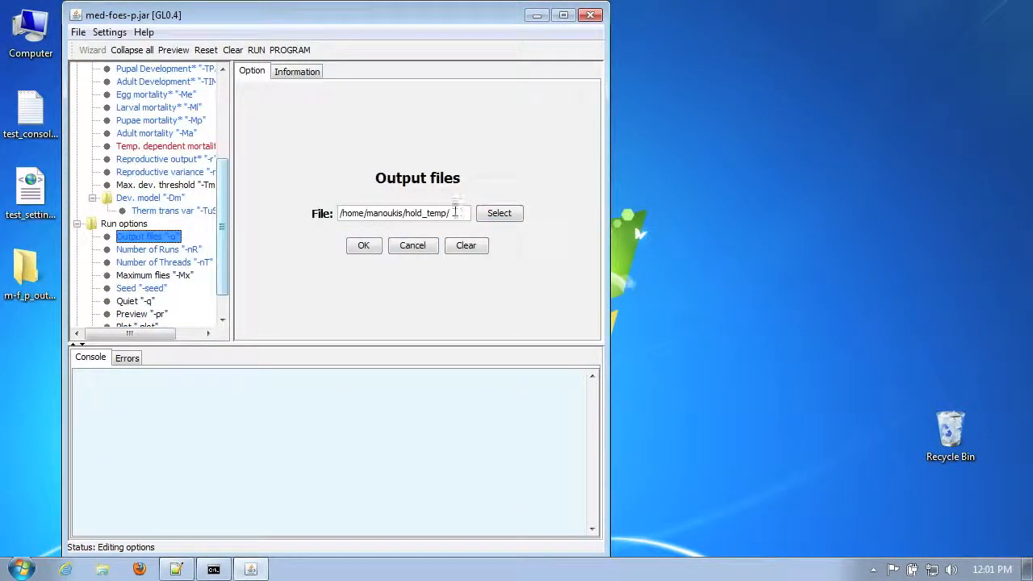
left_click(494, 213)
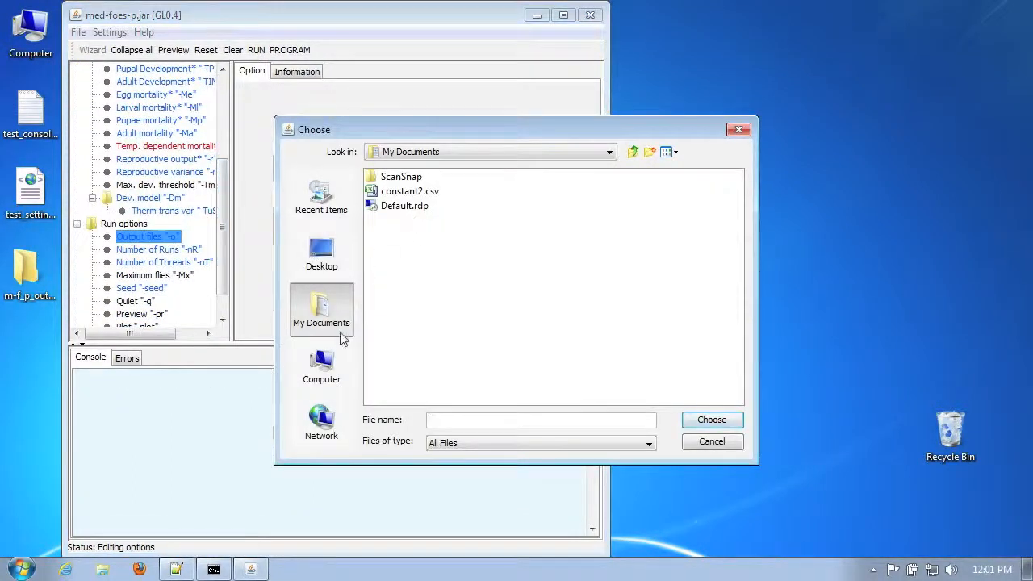
left_click(326, 273)
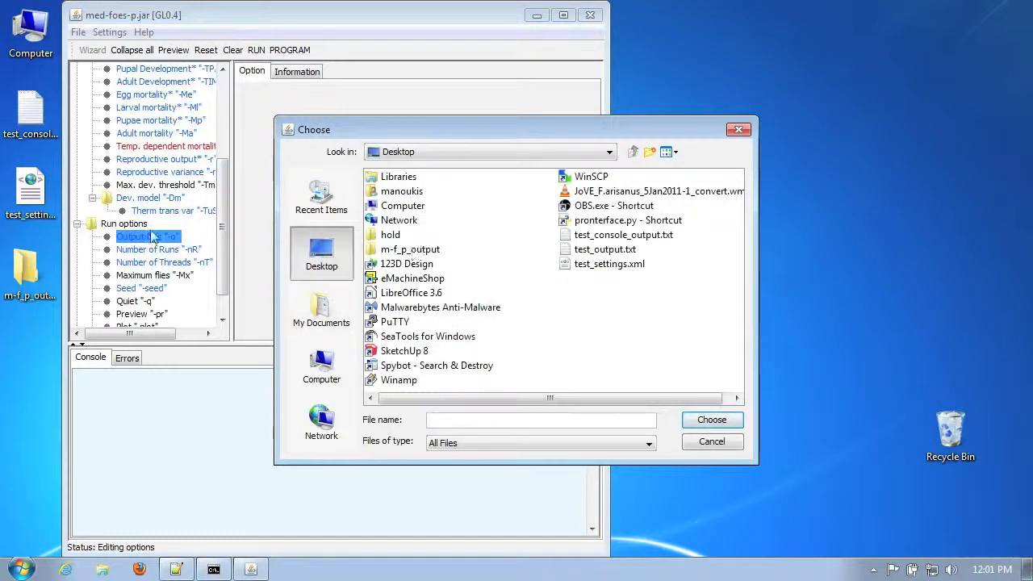
double_click(408, 250)
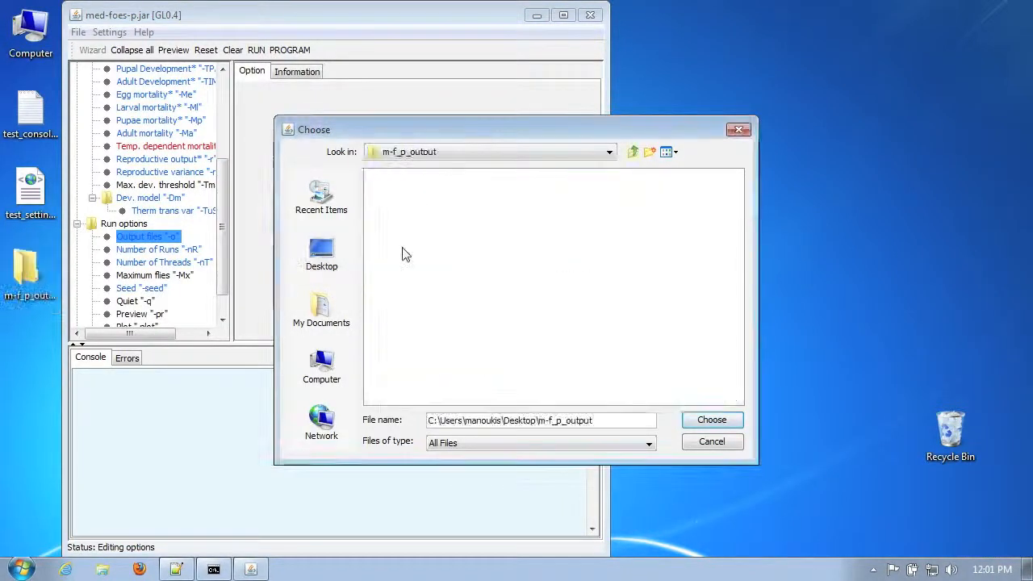
left_click(712, 419)
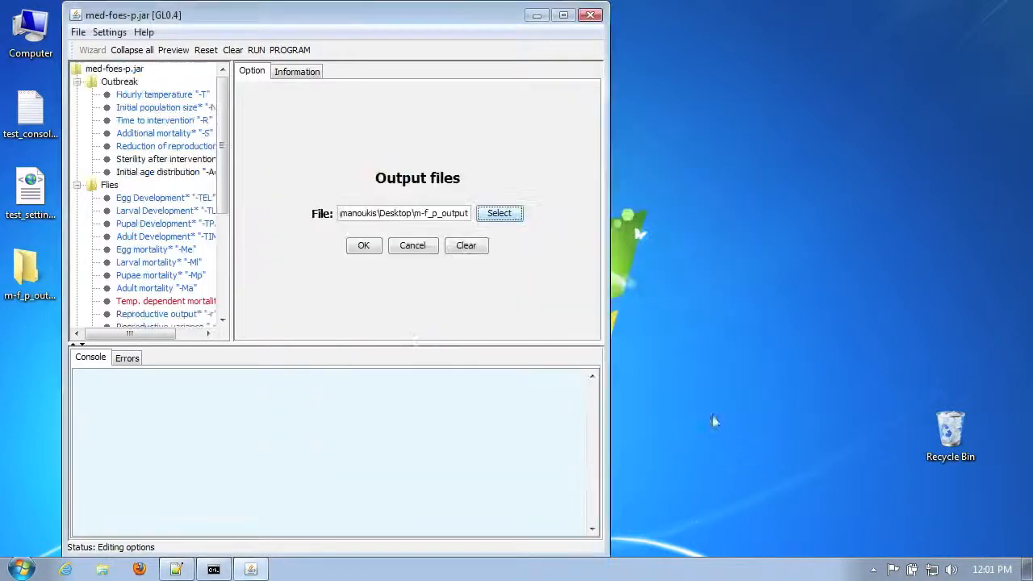
left_click(365, 247)
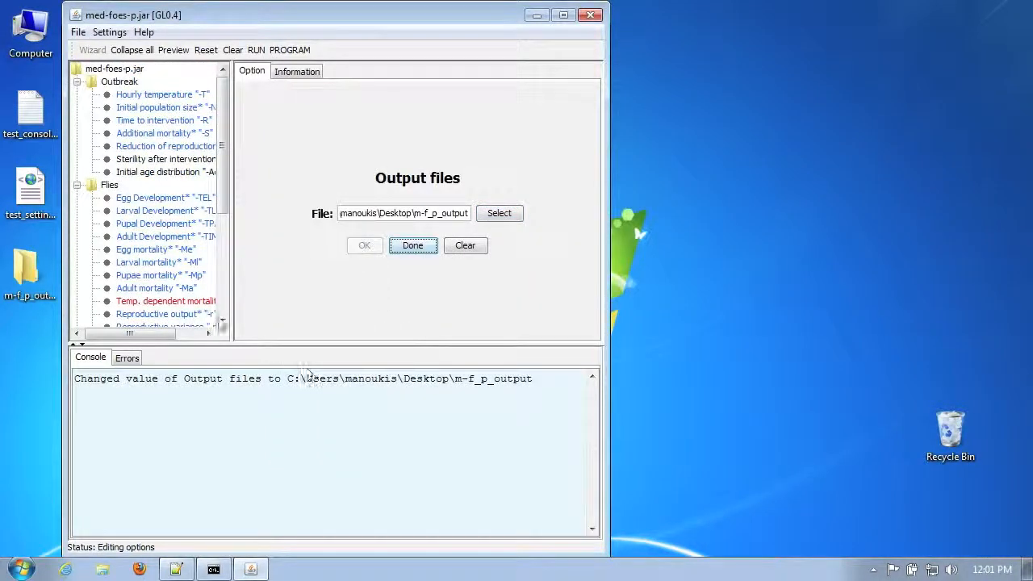
Review the initial population size, time to intervention and additional mortality options, and set Sterility after intervention to true
left_click(179, 108)
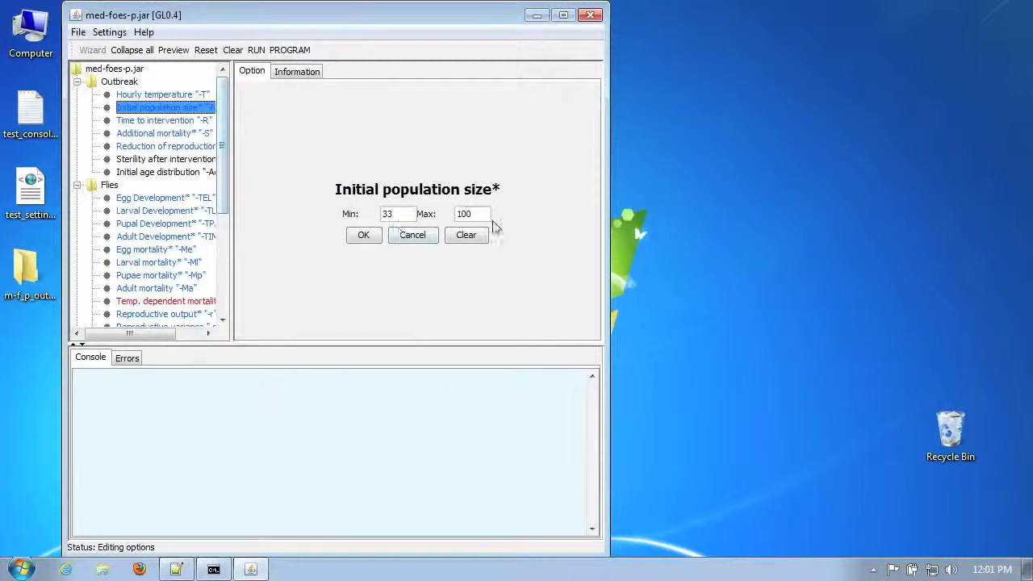
left_click(157, 121)
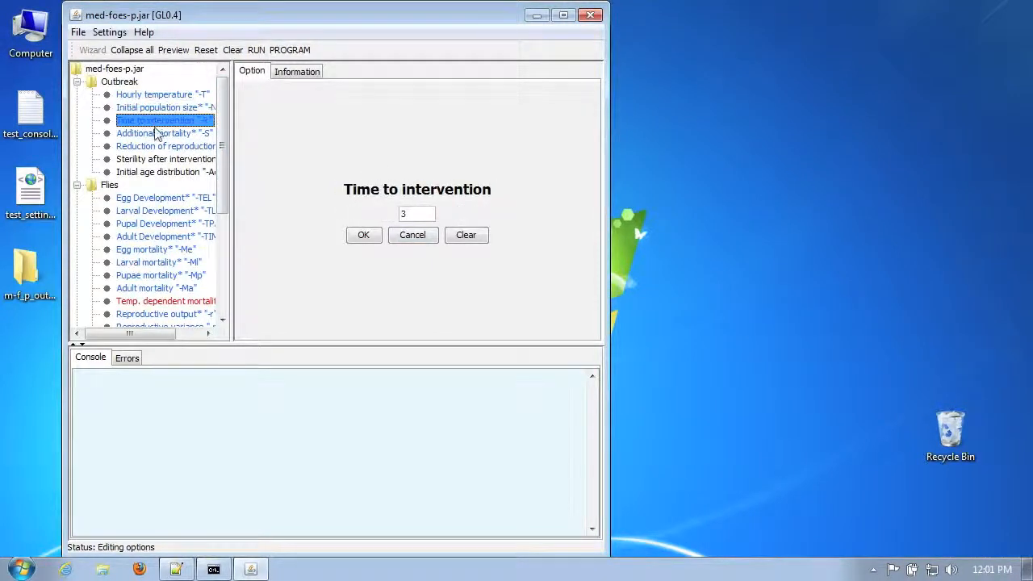
left_click(157, 133)
left_click(158, 159)
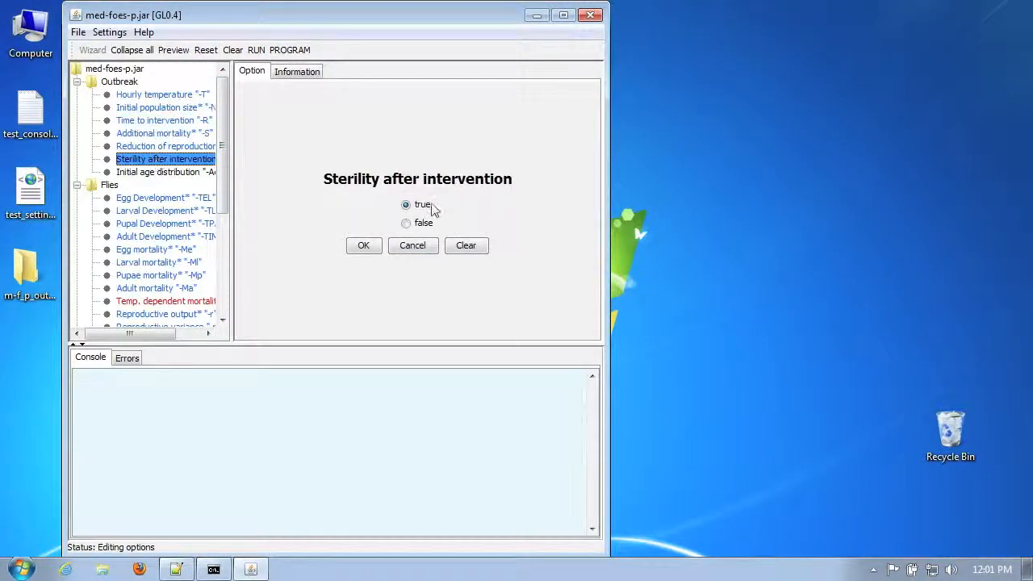
left_click(364, 246)
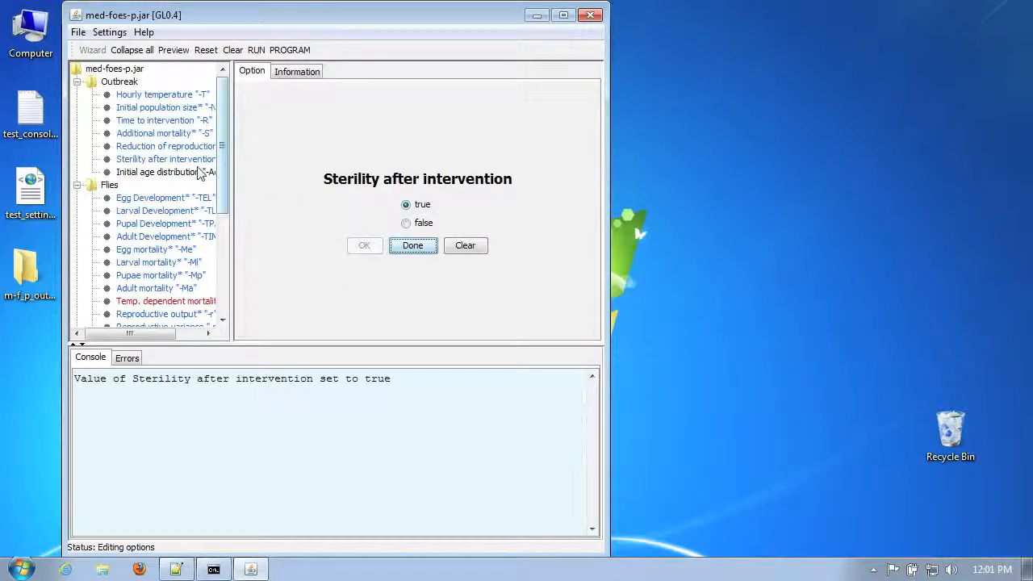
Set Temp. dependent mortality in the Flies group to true and apply it
scroll(198, 178, "down", 1)
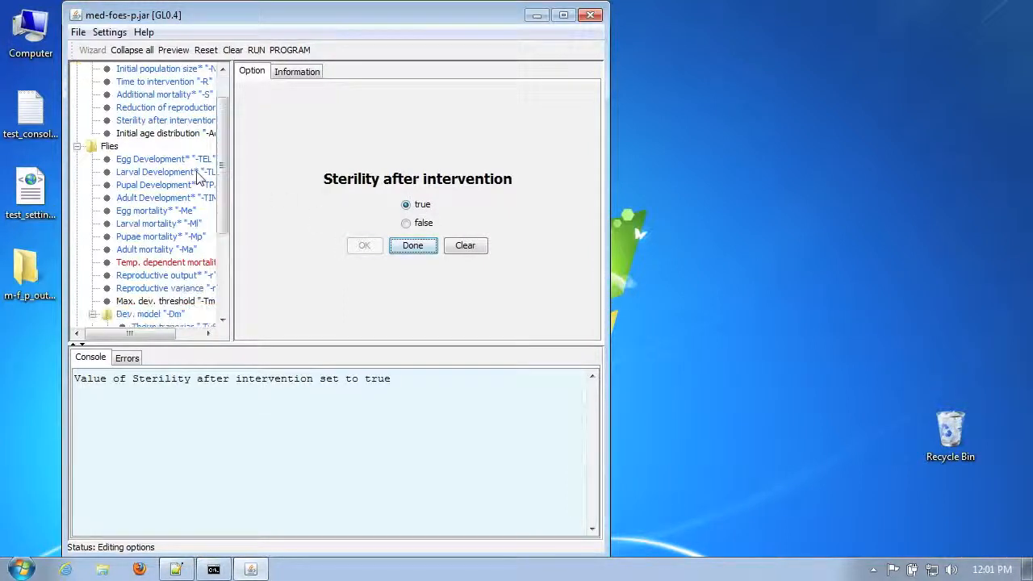
left_click(184, 263)
left_click(364, 245)
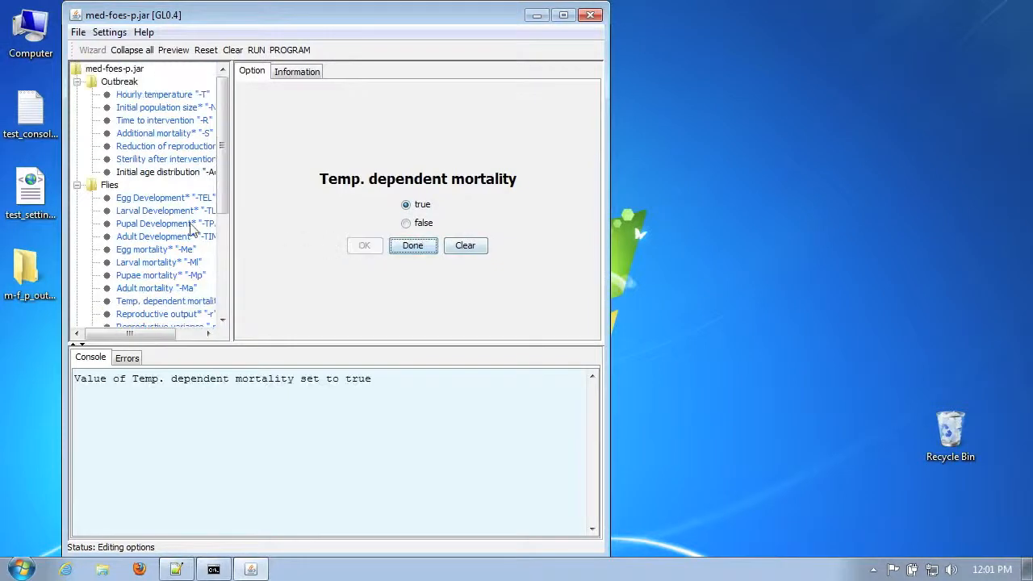
Set Maximum flies under Run options to 100000 and apply it
scroll(200, 211, "down", 3)
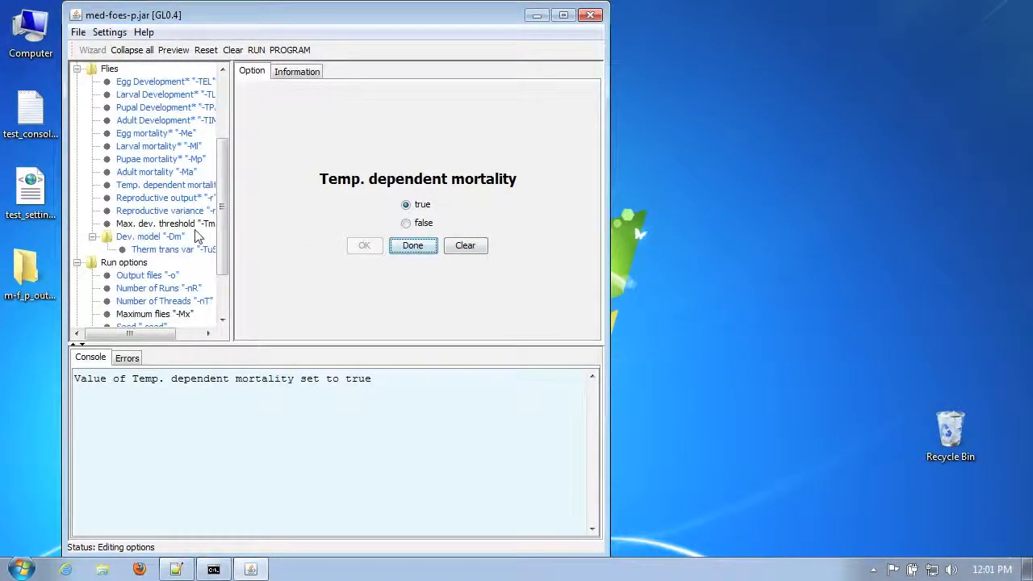
scroll(197, 236, "down", 2)
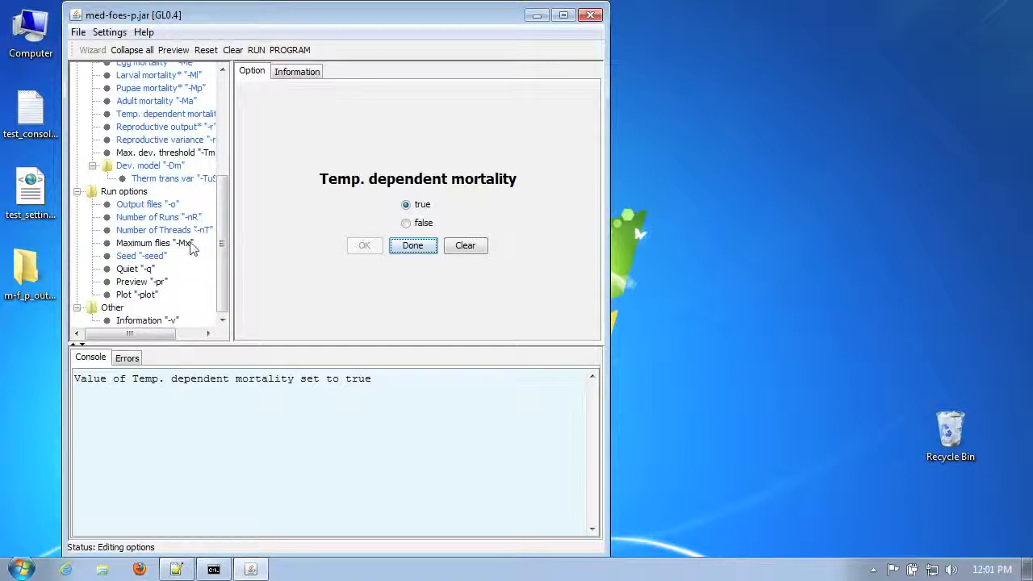
left_click(194, 242)
left_click(412, 211)
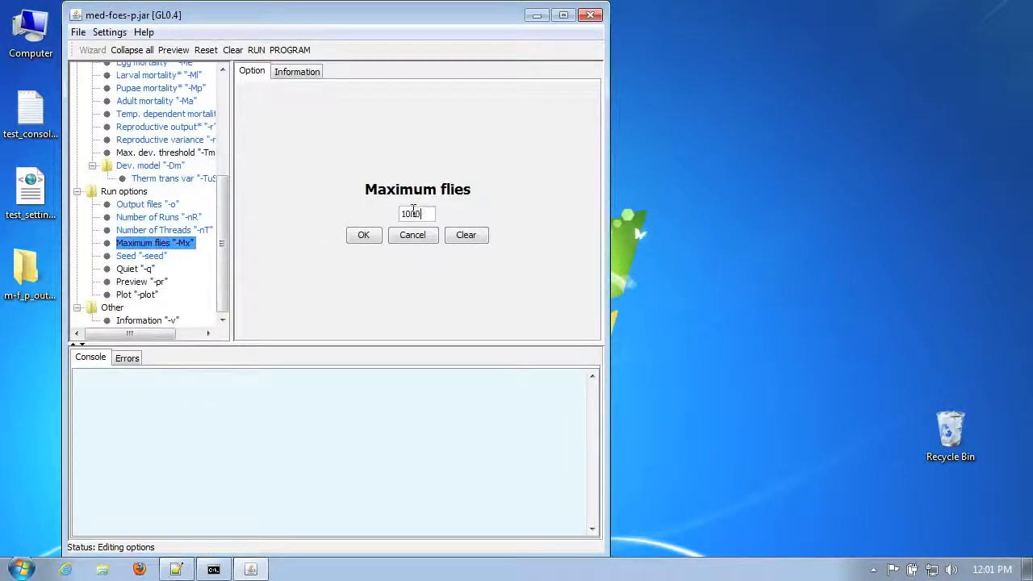
type("00")
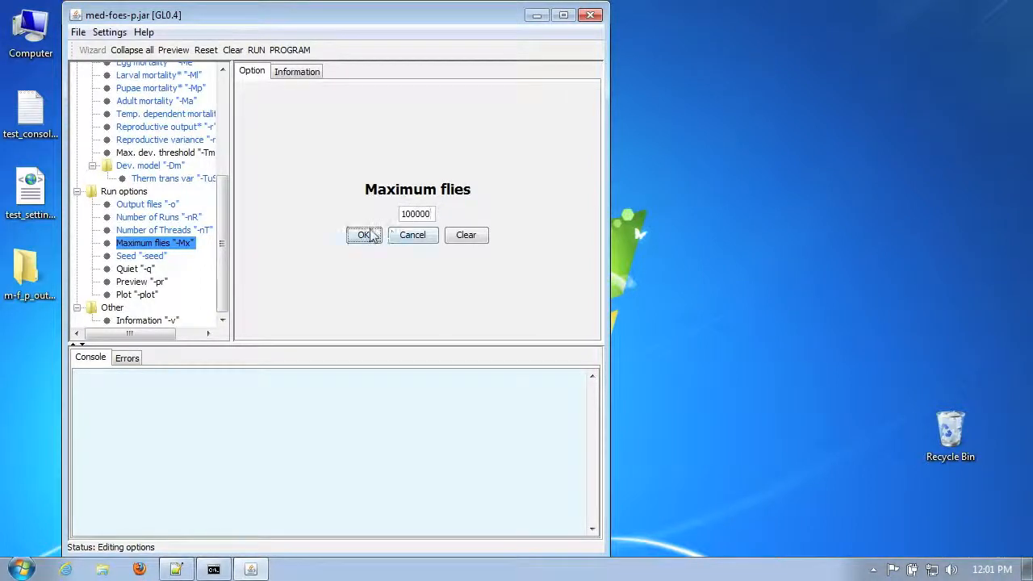
left_click(363, 235)
Check the Output files path under Run options, and set the Number of Runs to 200
scroll(182, 252, "down", 3)
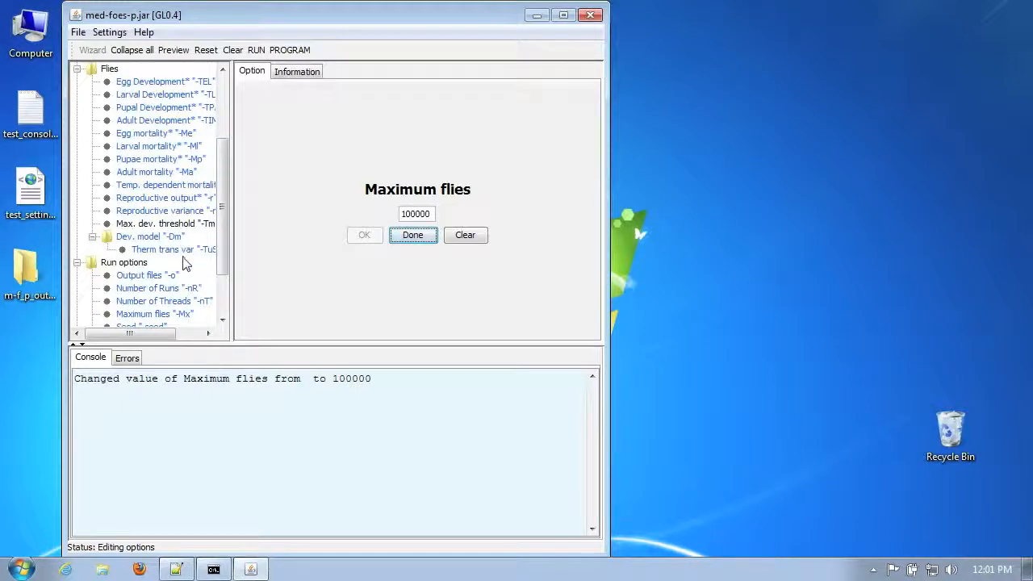
scroll(184, 264, "down", 2)
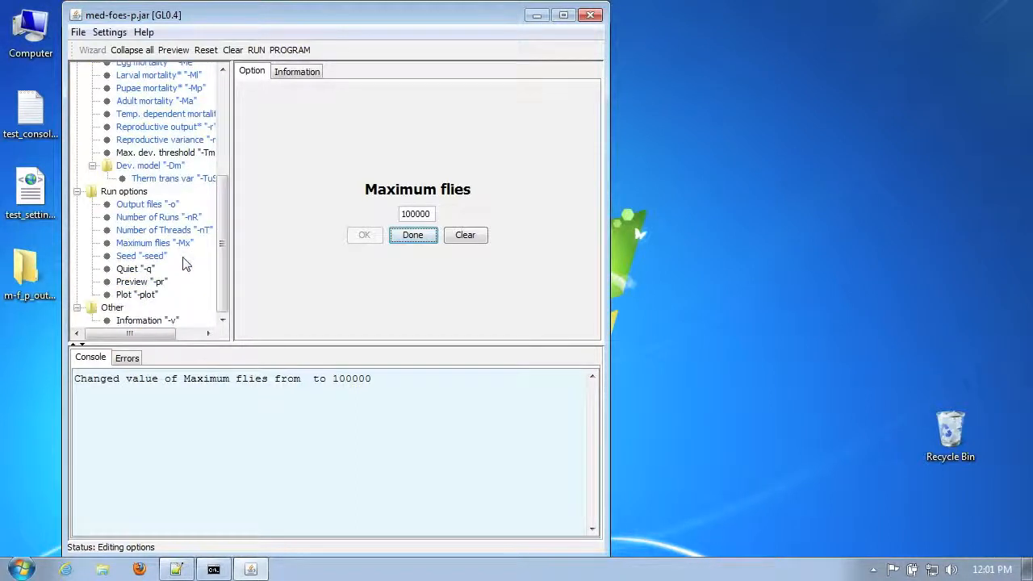
scroll(184, 264, "up", 5)
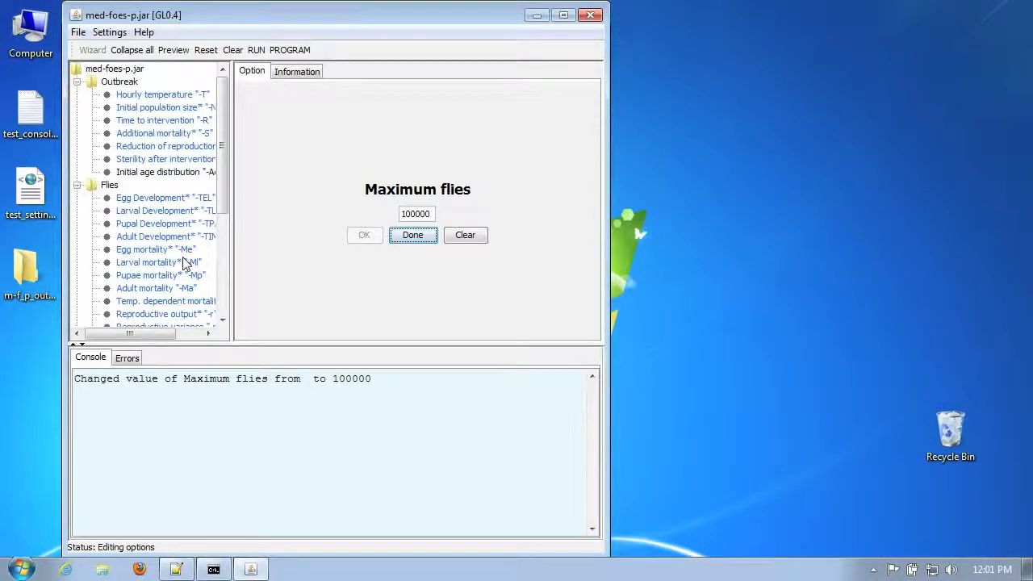
scroll(184, 264, "down", 5)
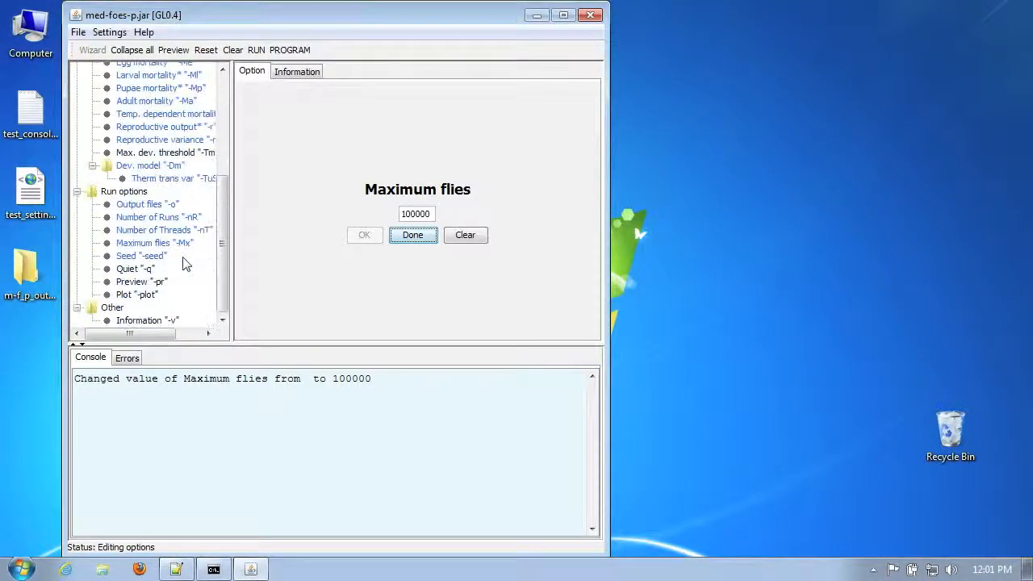
left_click(144, 205)
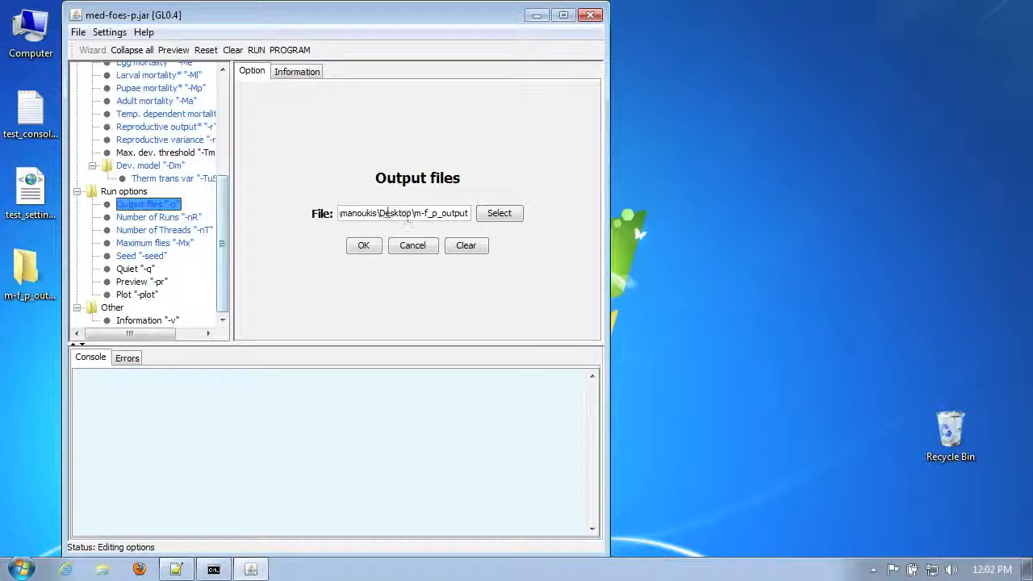
left_click(142, 218)
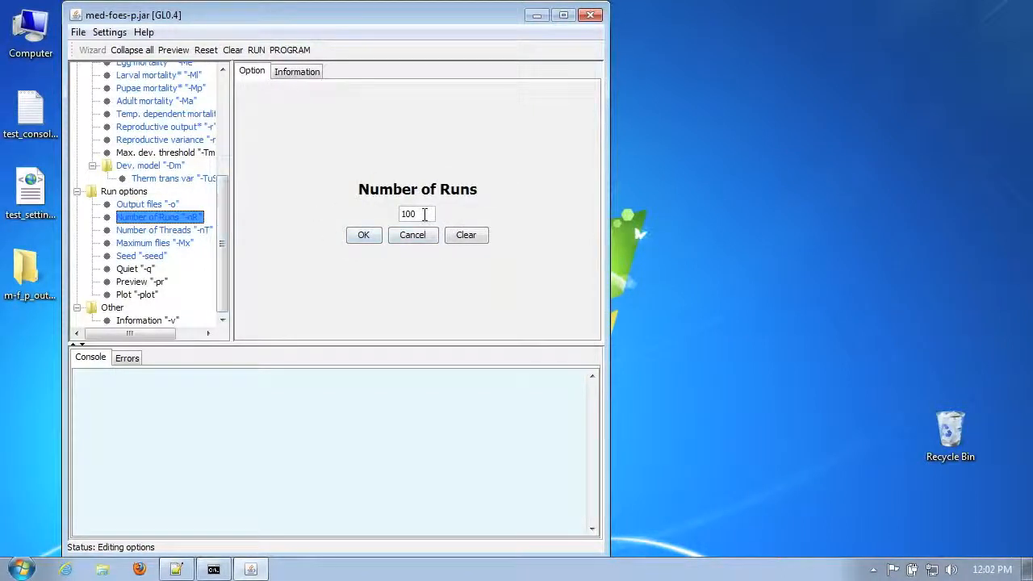
left_click_drag(423, 213, 409, 215)
left_click(377, 243)
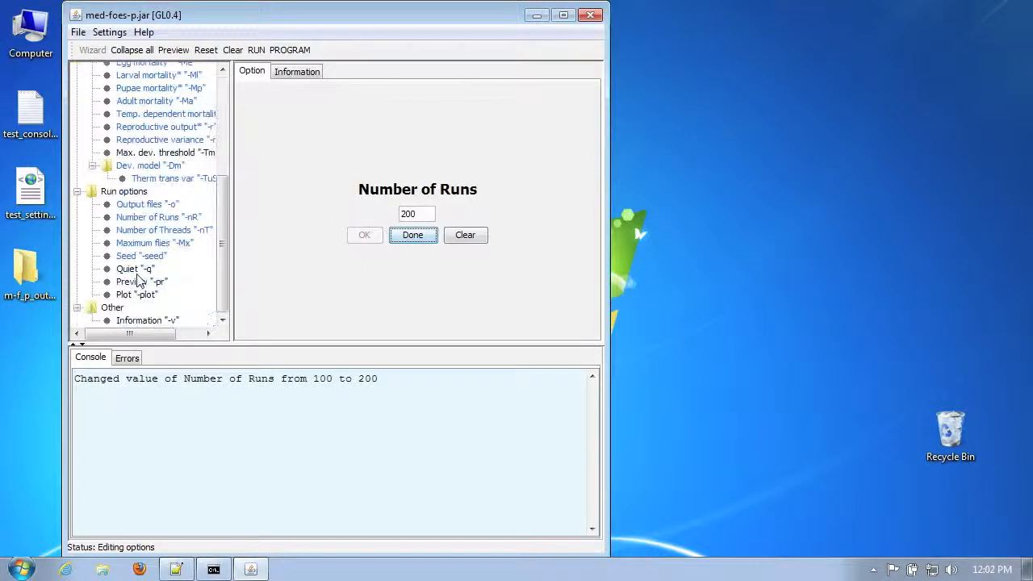
Bring up the Number of Threads option, and open Windows Task Manager beside the program window to check the processor cores
left_click(188, 231)
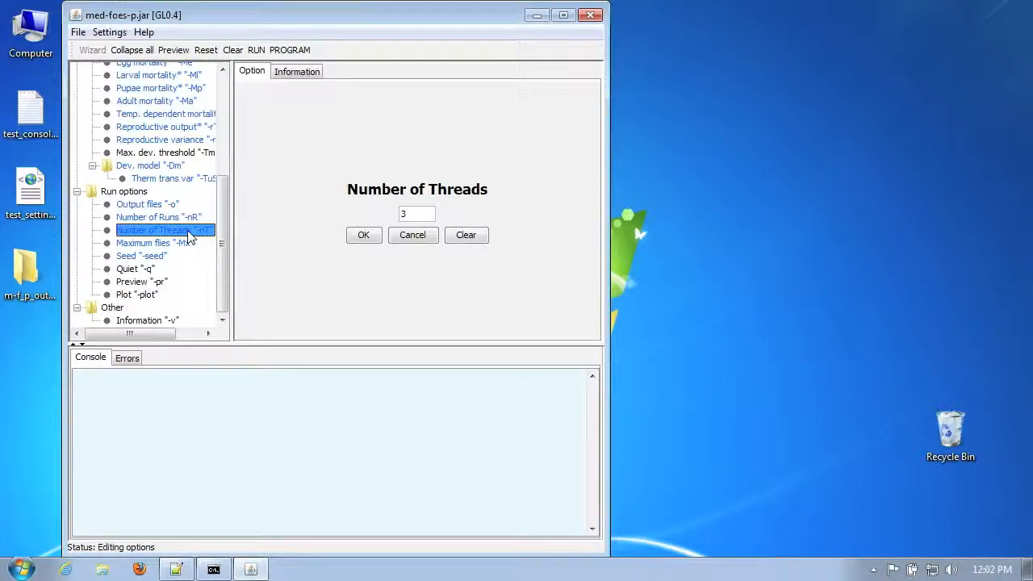
right_click(660, 576)
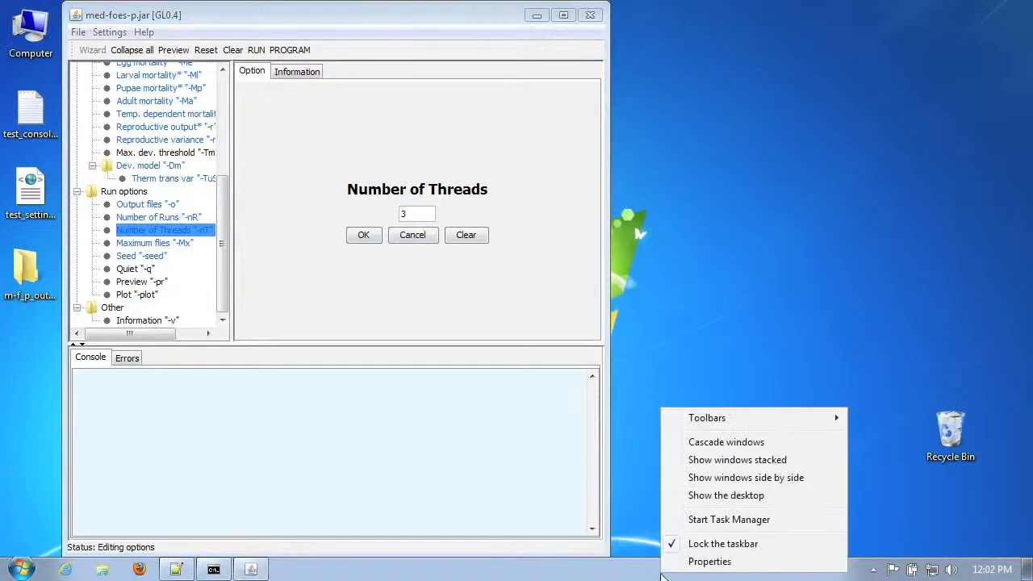
left_click(687, 521)
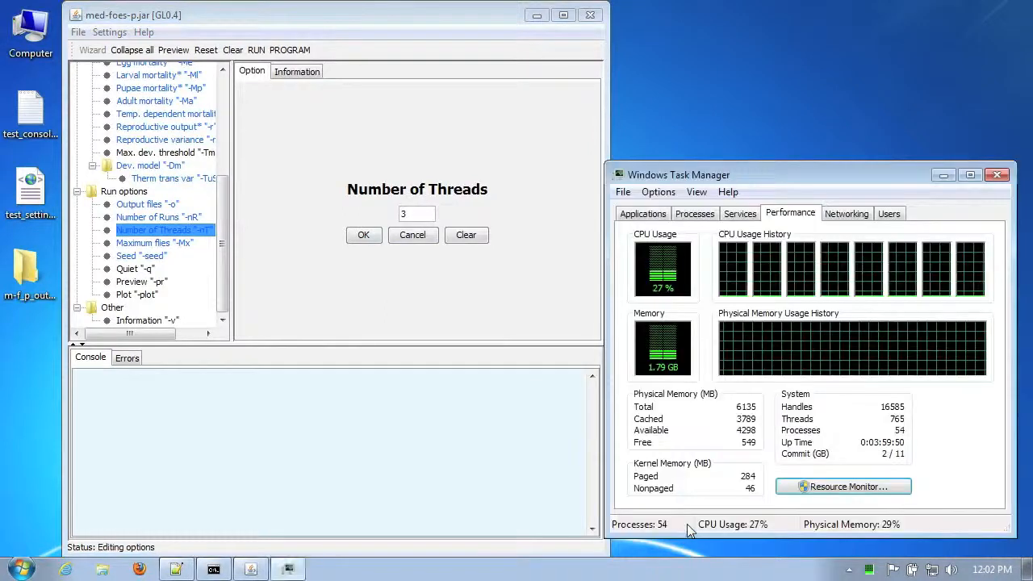
left_click_drag(803, 174, 813, 148)
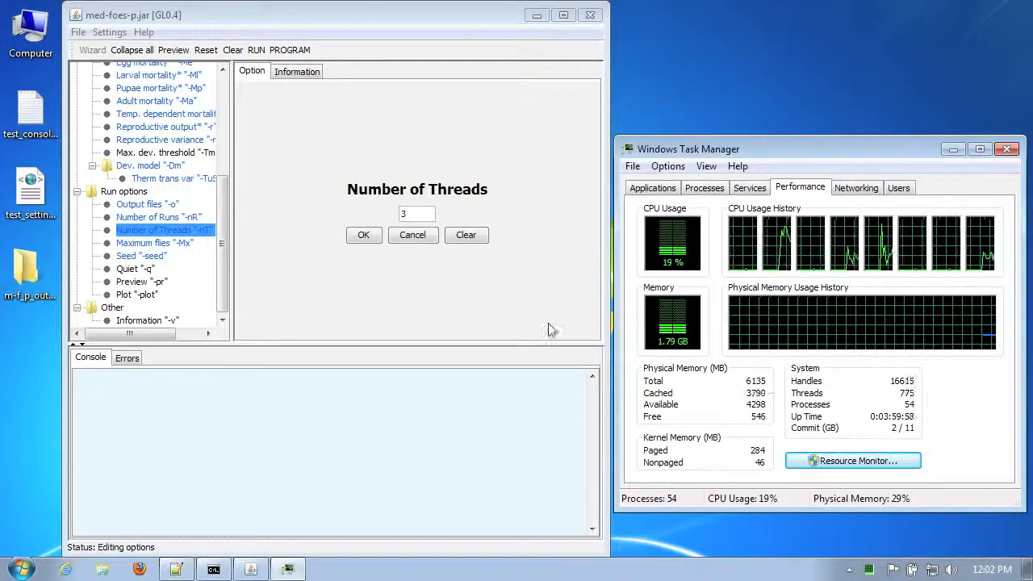
Set the Number of Threads to 6 and apply it
left_click(418, 213)
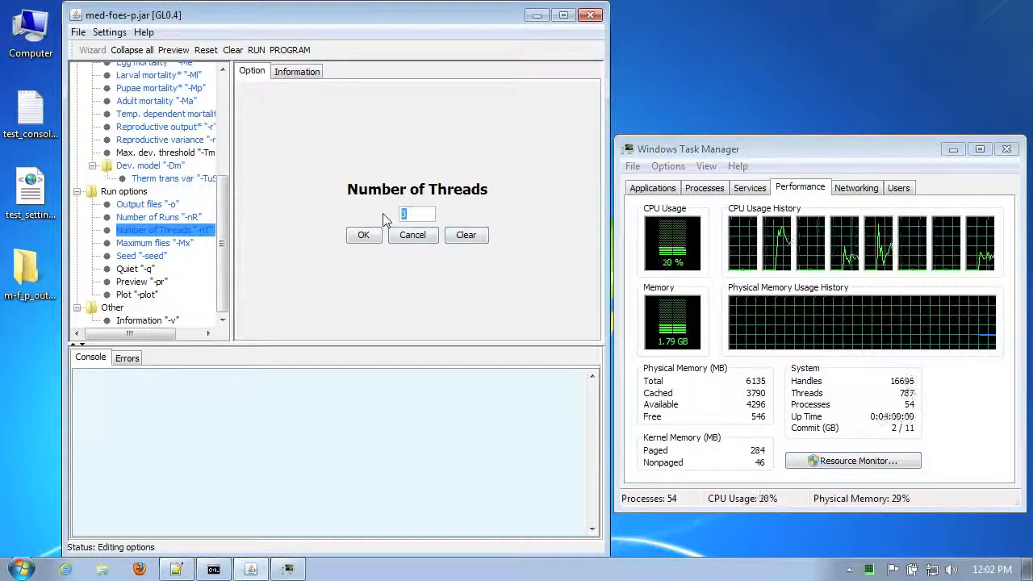
type("6")
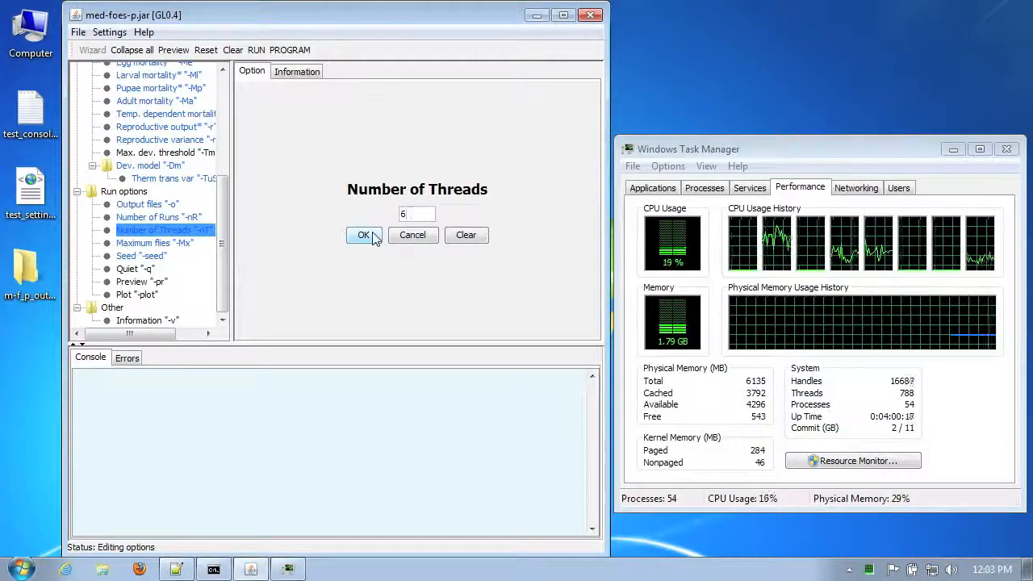
left_click(374, 237)
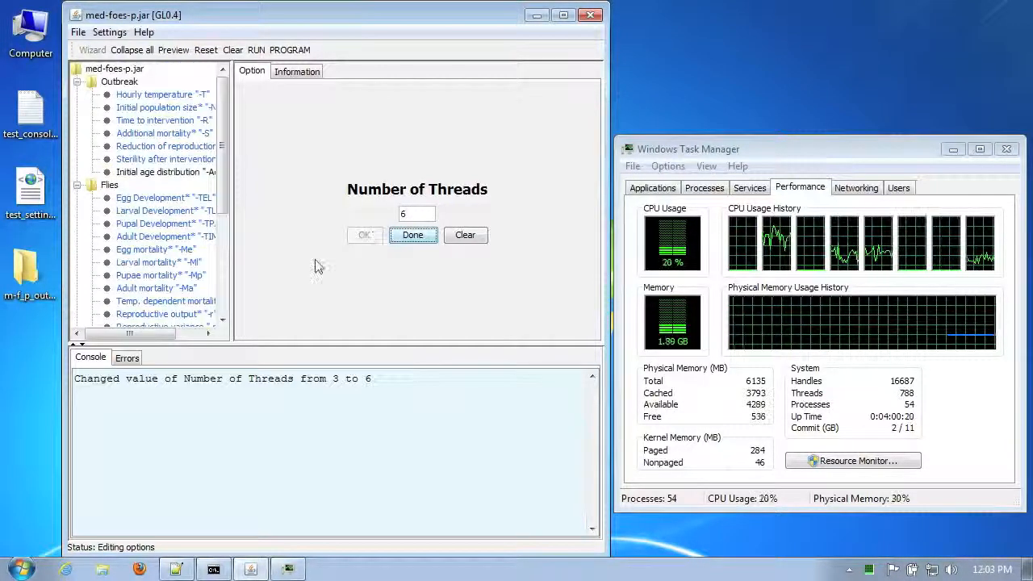
Set the Preview option under Run options to false and apply it
scroll(181, 249, "down", 5)
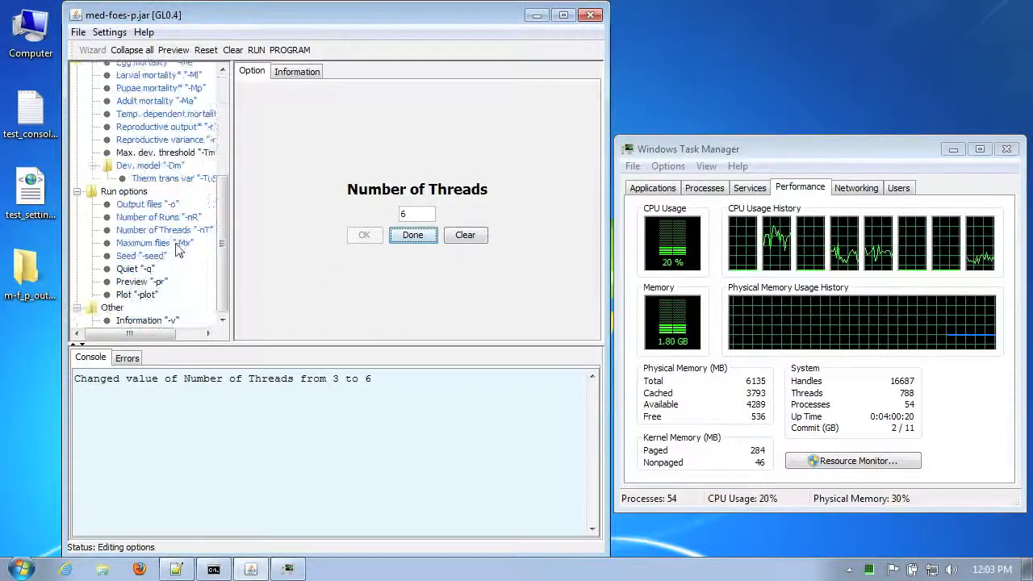
left_click(152, 284)
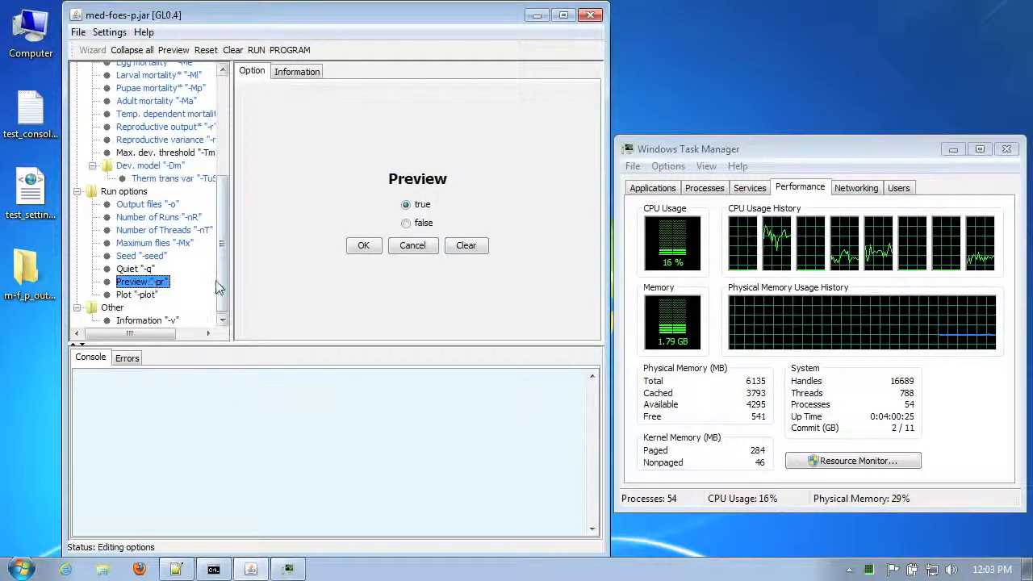
left_click(422, 226)
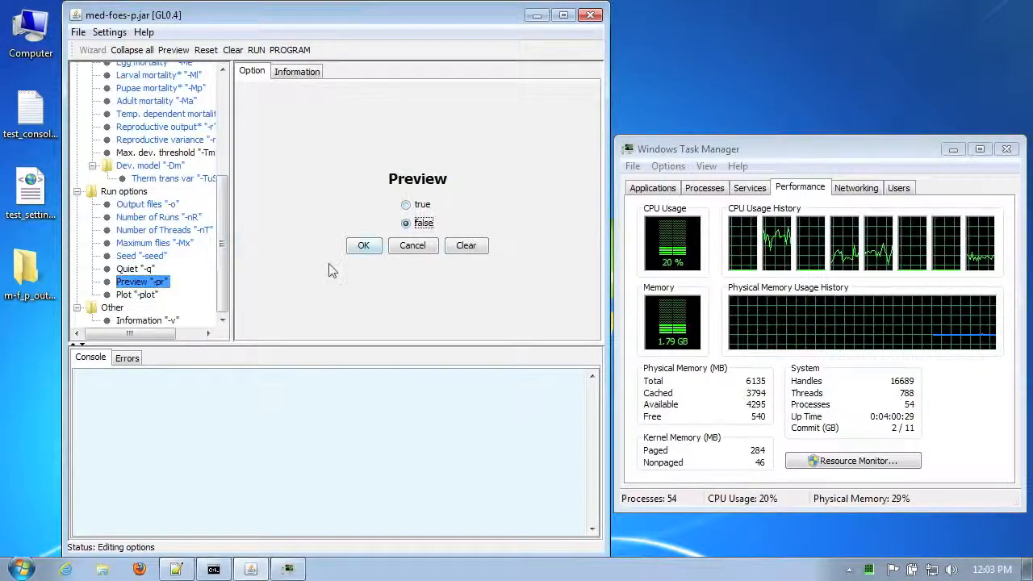
left_click(365, 247)
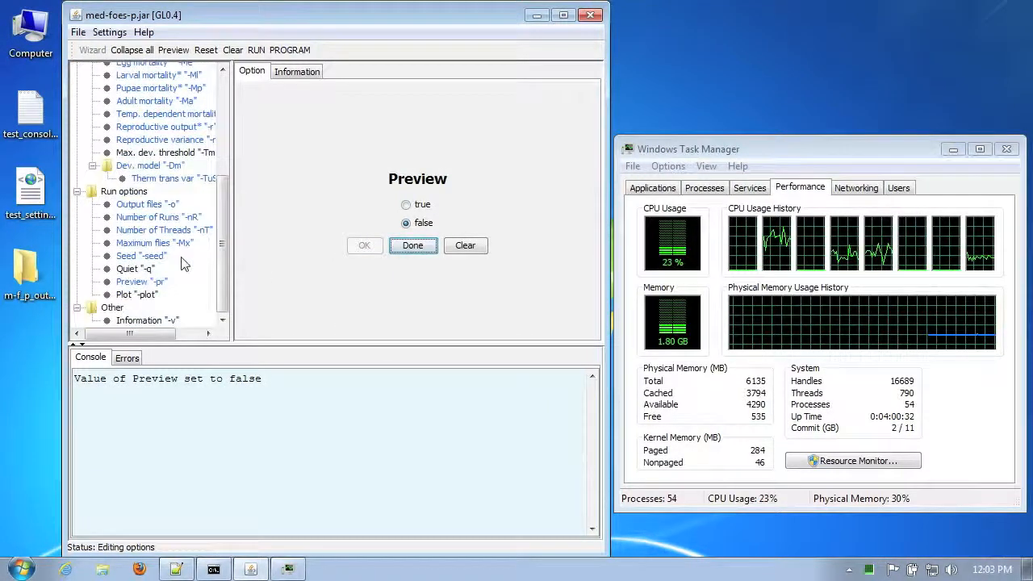
Set the Plot option to true and the Quiet option to false under Run options
left_click(139, 297)
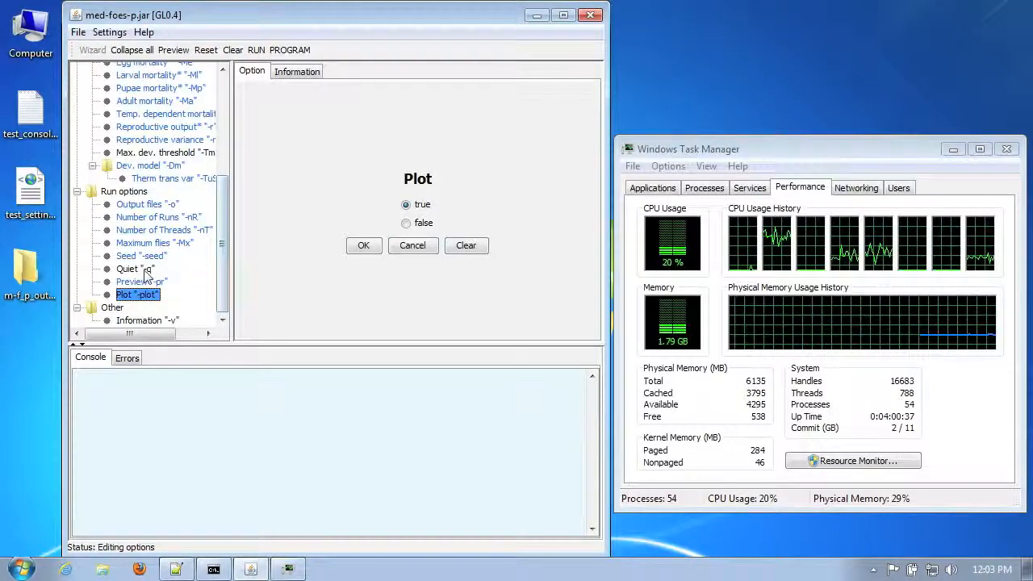
left_click(147, 272)
left_click(405, 223)
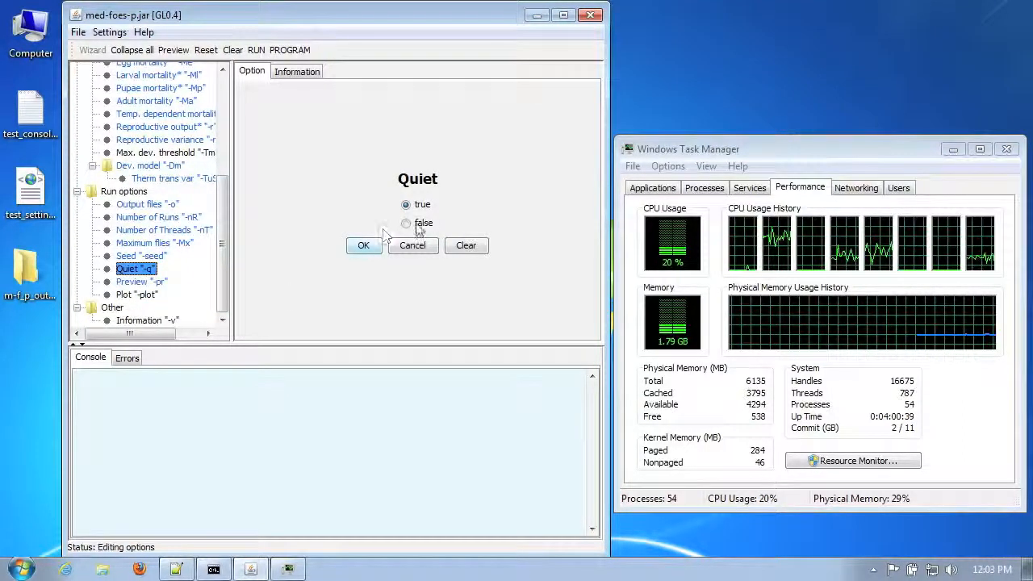
left_click(364, 245)
scroll(187, 263, "down", 5)
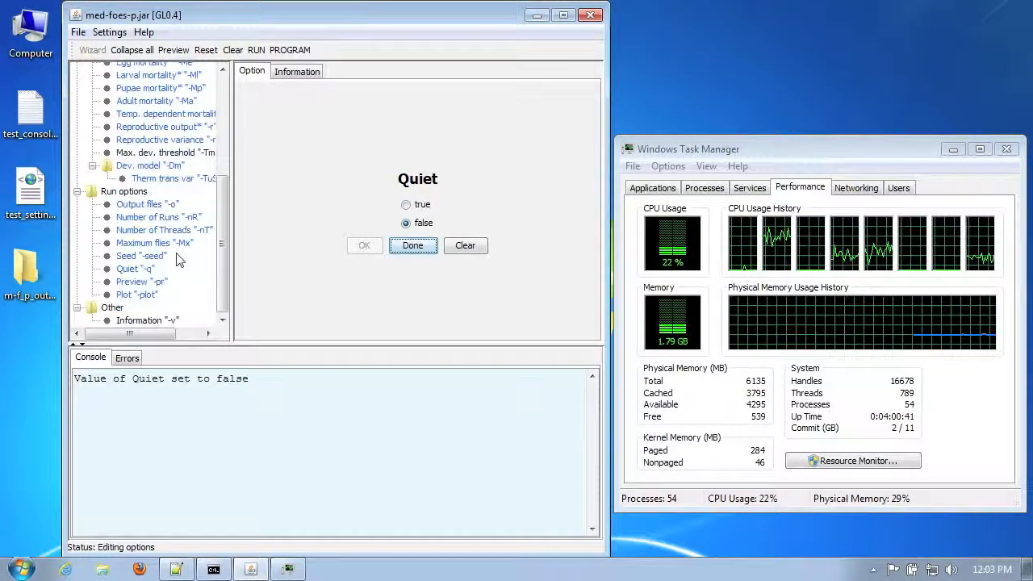
Preview the current settings and the start of the generated command line, and reopen the Hourly temperature option to check its file
scroll(179, 259, "up", 6)
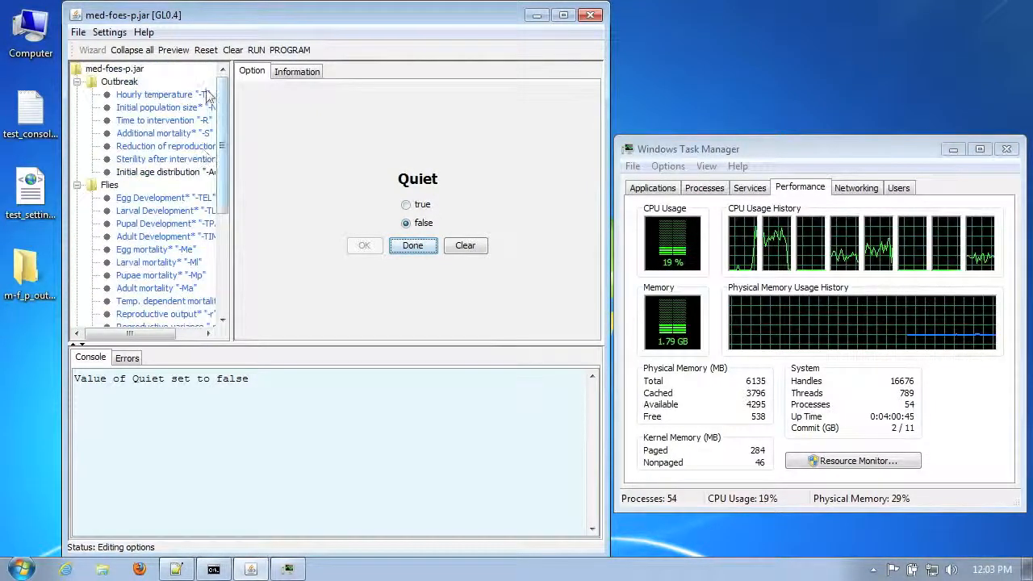
left_click(173, 50)
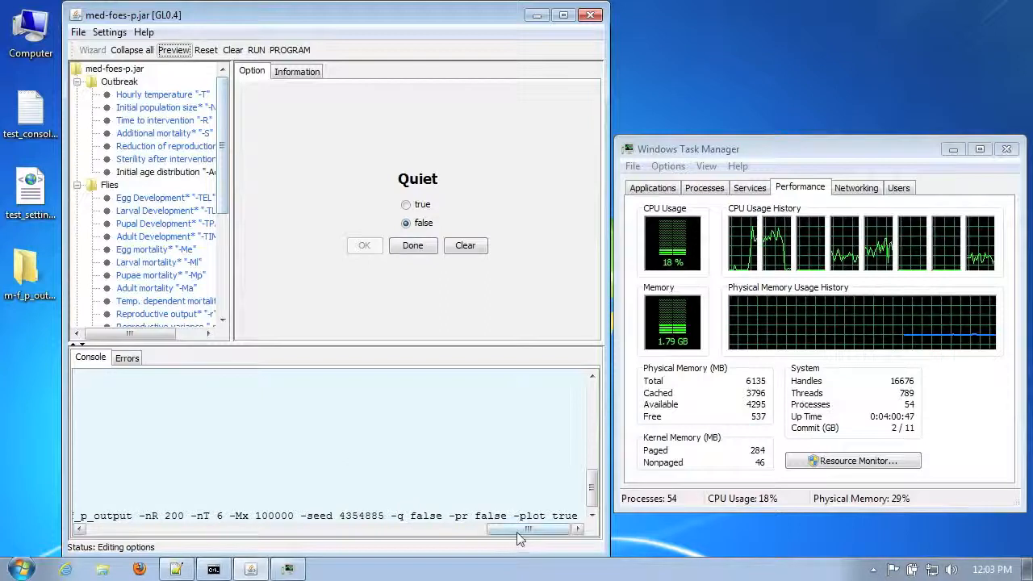
left_click_drag(524, 528, 96, 537)
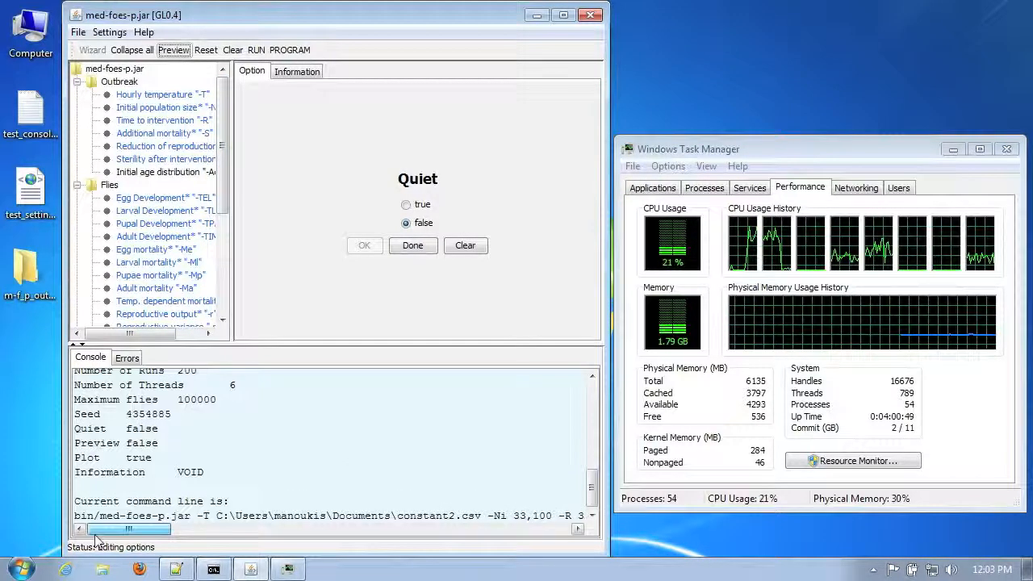
left_click(164, 95)
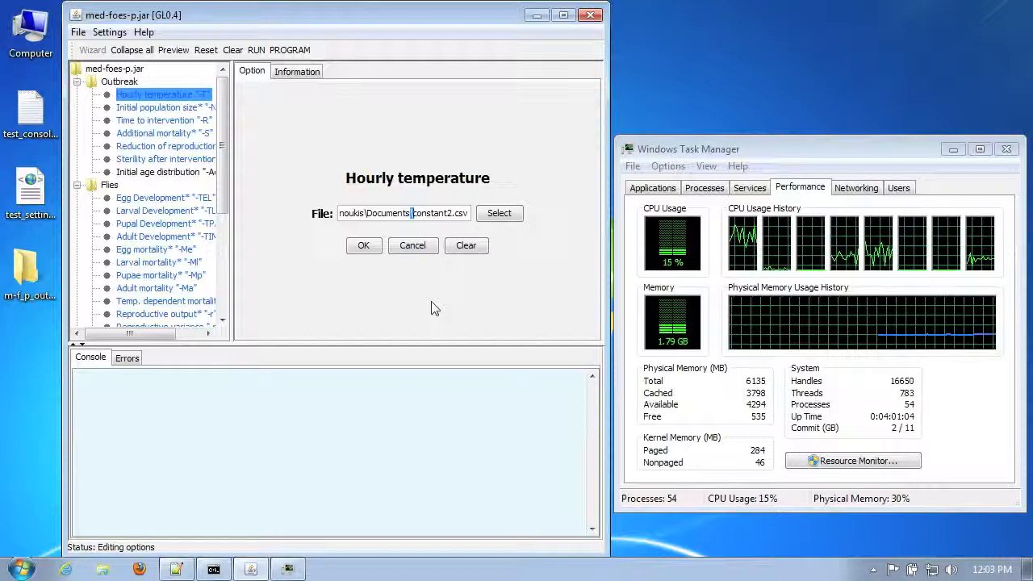
Replace the backslashes after Users in the Hourly temperature path to constant2.csv with forward slashes and apply the change
key("End")
key("Left")
key("Left")
key("Left")
key("Left")
key("Left")
key("Left")
key("Left")
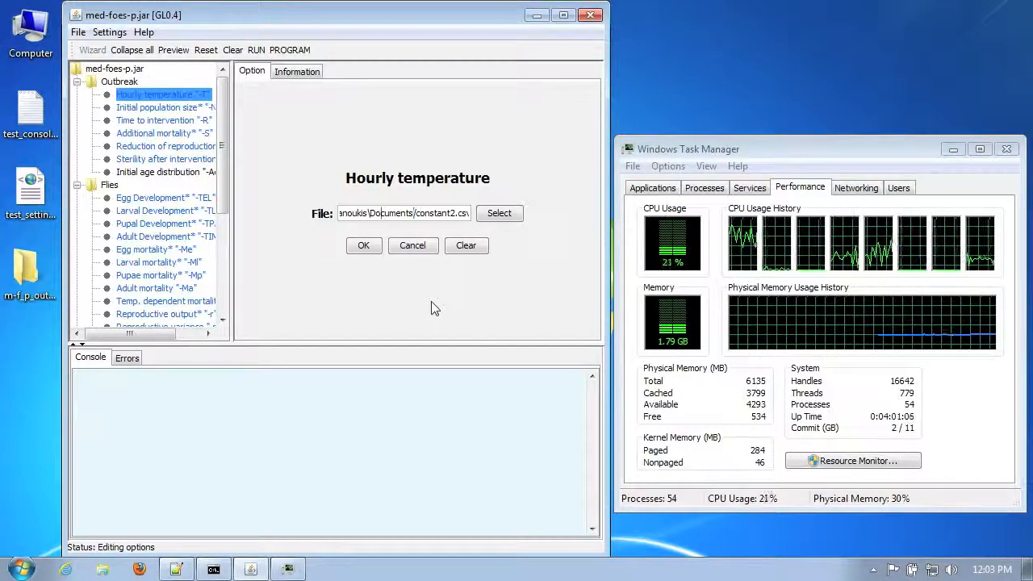
key("Right")
key("Right")
key("Left")
key("Left")
key("Left")
key("Left")
key("Left")
key("Left")
key("Left")
key("Left")
key("Left")
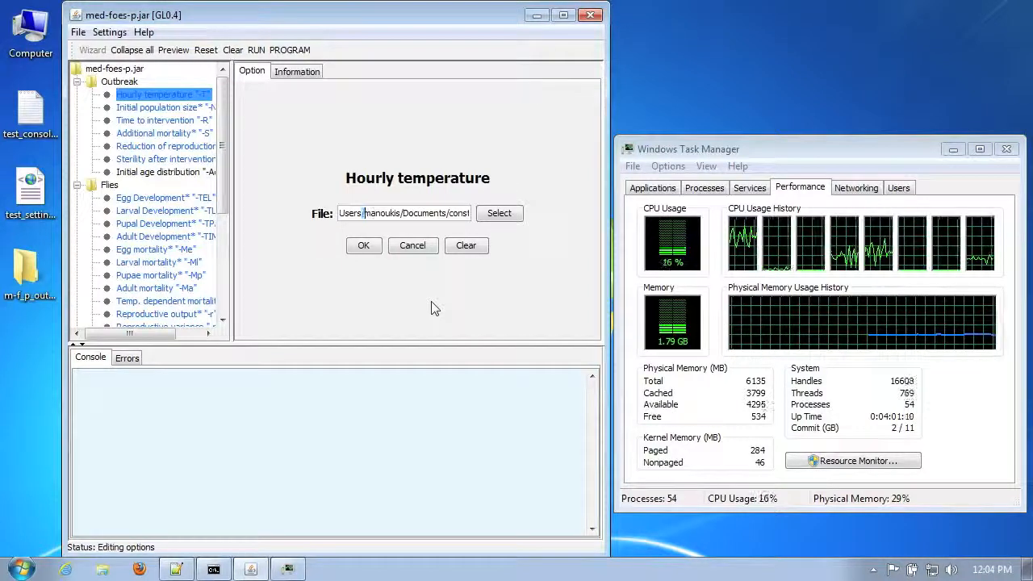
key("Left")
key("Left")
key("Left")
key("Left")
key("Left")
key("Left")
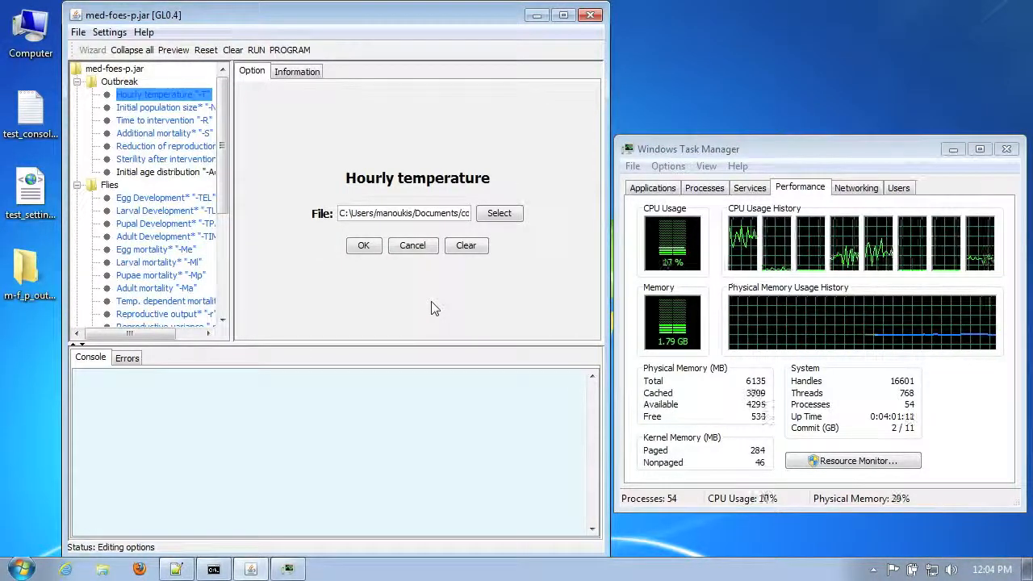
left_click(363, 246)
Replace the backslashes before and after Desktop in the Output files path with forward slashes and apply the change
scroll(202, 256, "down", 5)
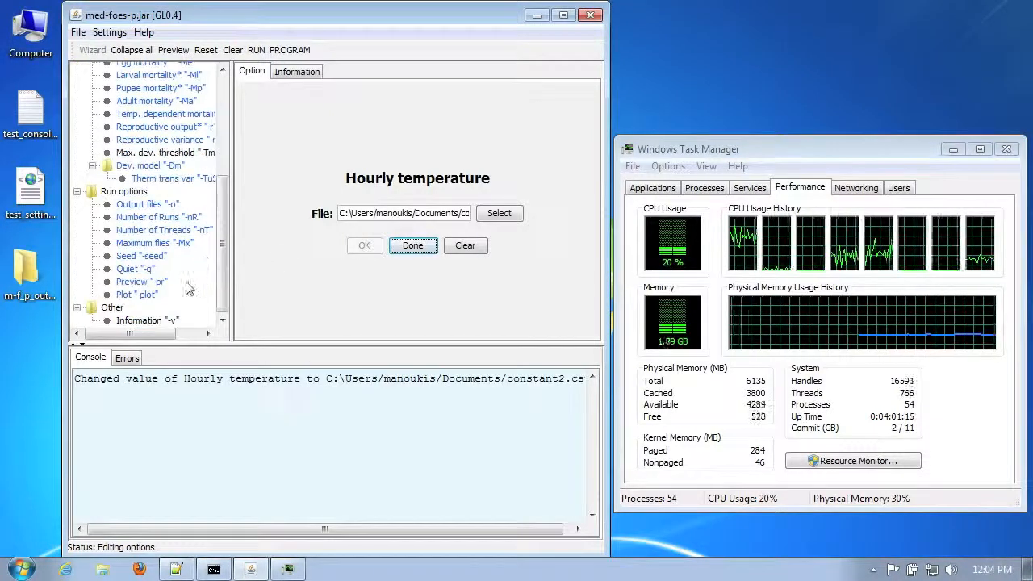
left_click(165, 205)
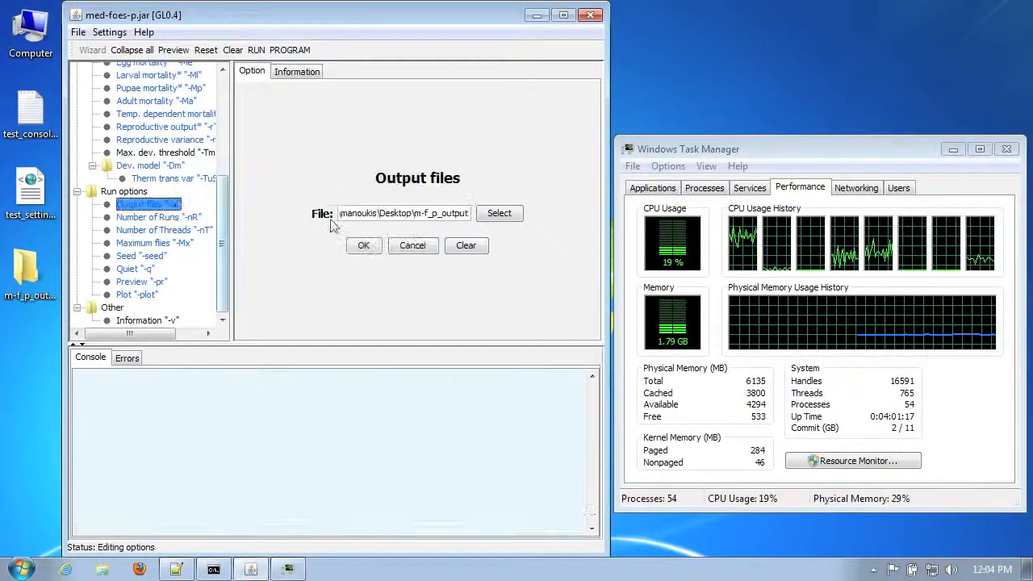
left_click(415, 215)
key("BackSpace")
type("/")
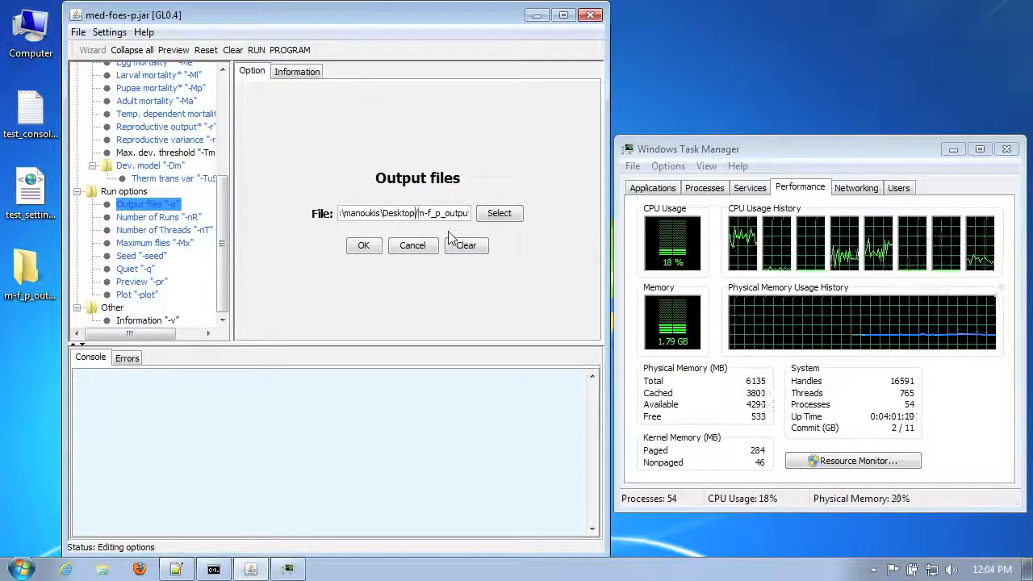
key("Left")
key("Left")
key("Left")
key("Left")
key("Left")
key("Left")
key("Left")
key("Left")
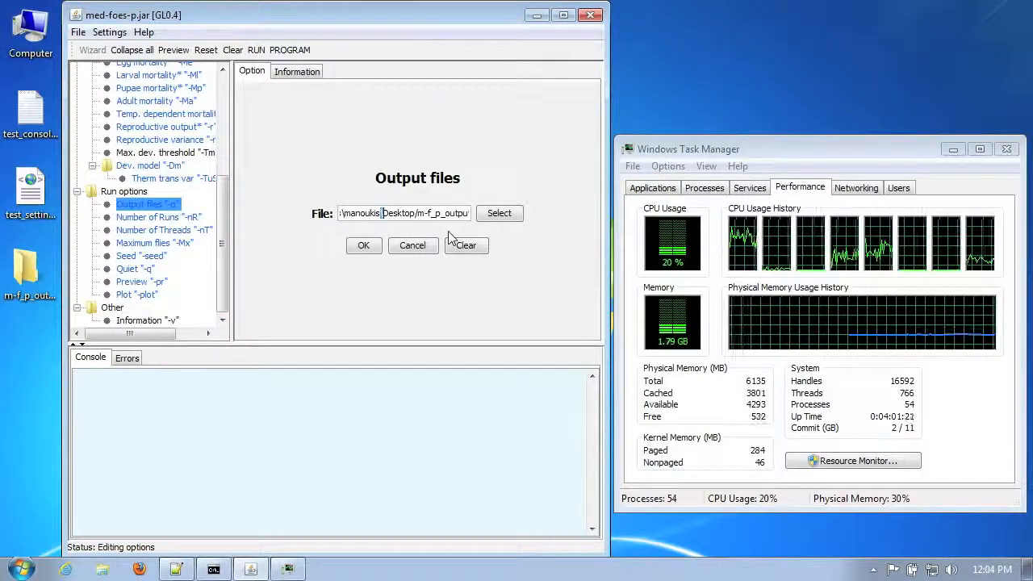
key("BackSpace")
type("/")
key("Left")
key("Left")
key("Left")
key("Left")
key("Left")
key("Left")
key("Left")
key("Left")
key("Left")
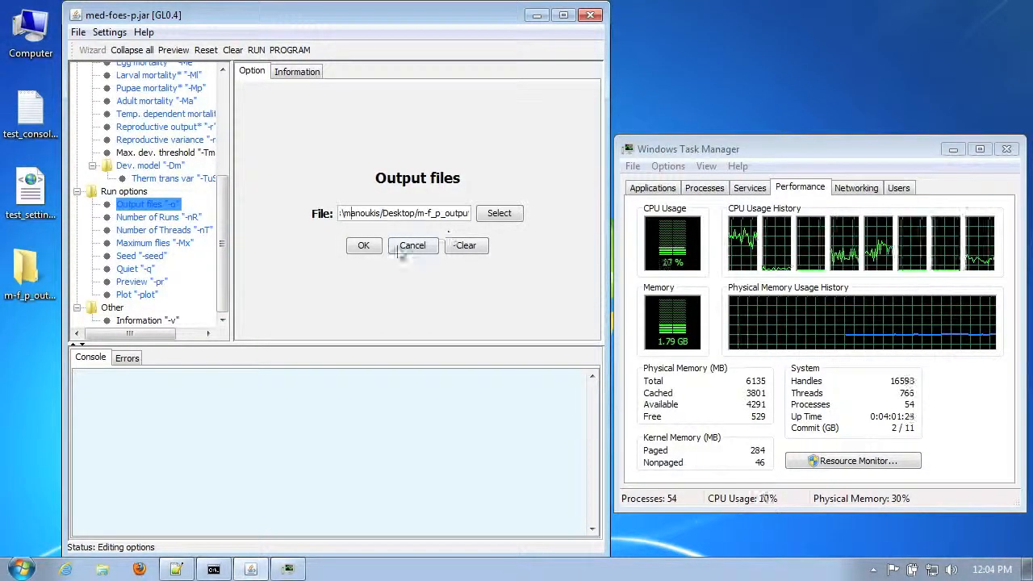
left_click(365, 246)
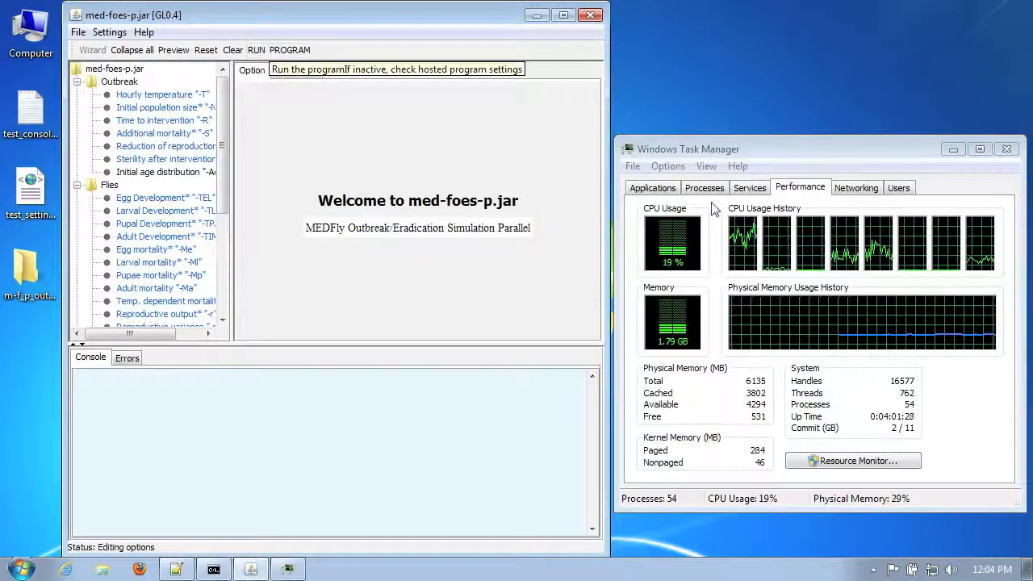
Try to run the simulation and examine the reported errors, checking the temperature file path in them
left_click(291, 51)
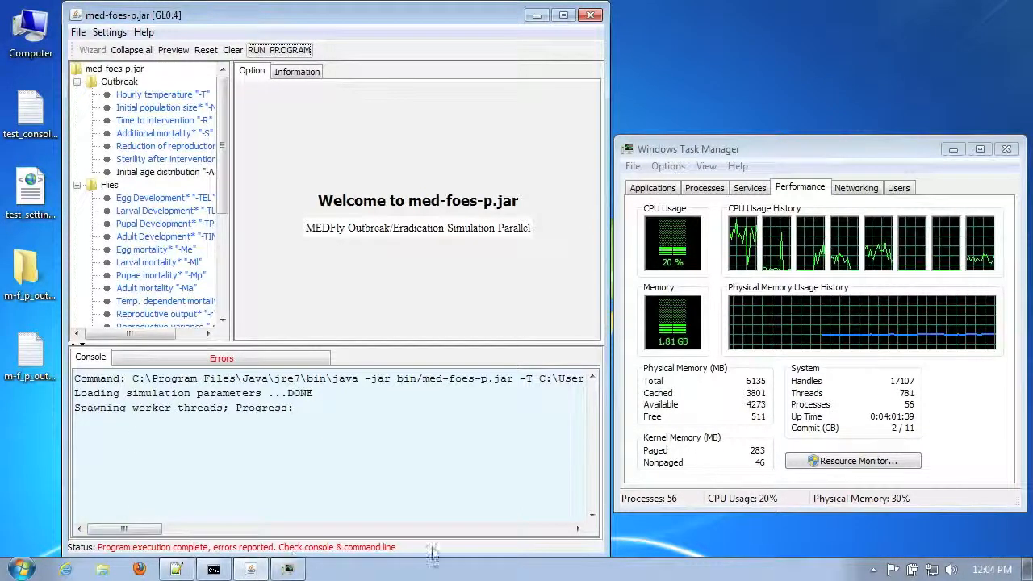
left_click(129, 359)
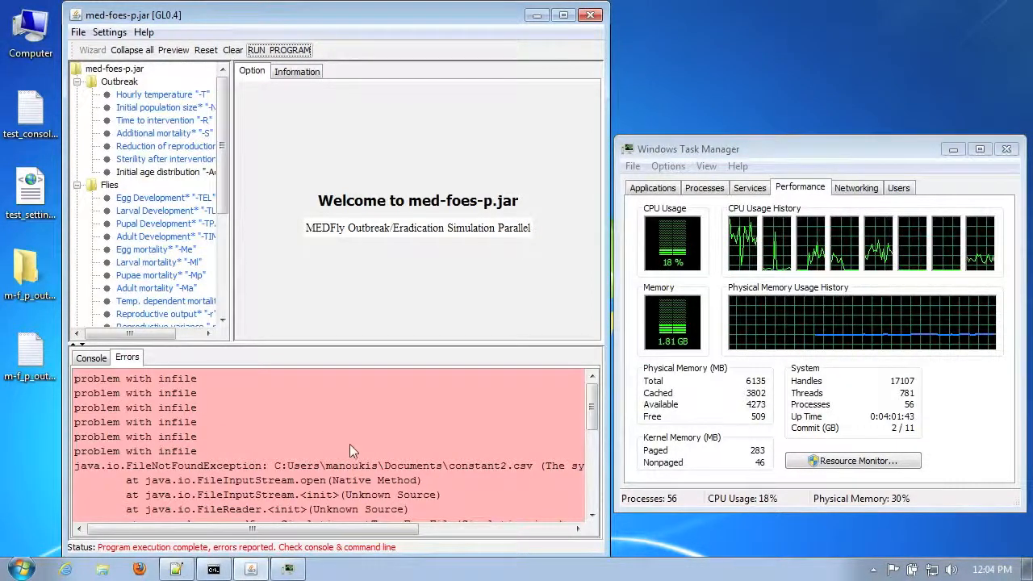
scroll(352, 442, "down", 2)
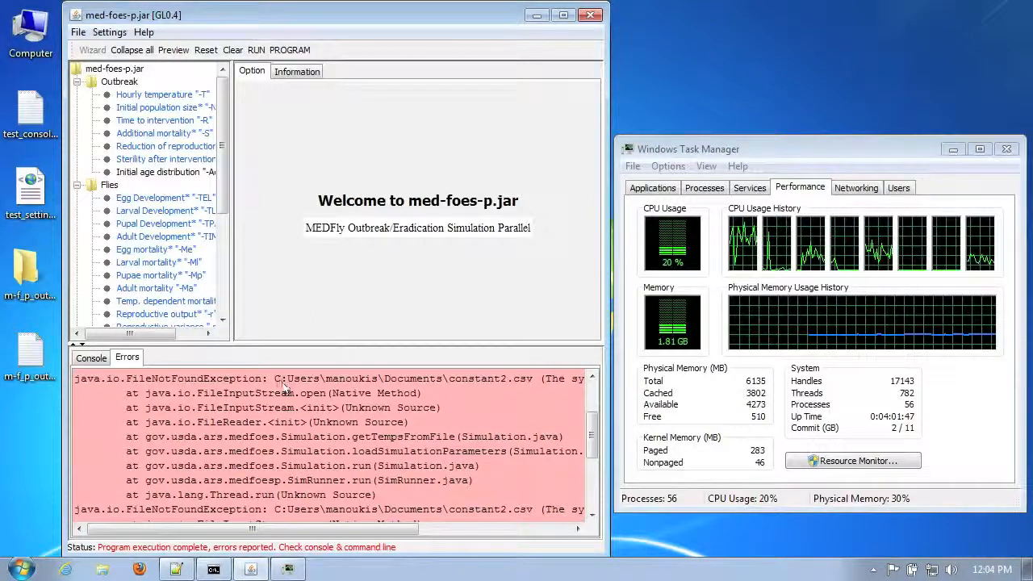
left_click_drag(275, 379, 295, 380)
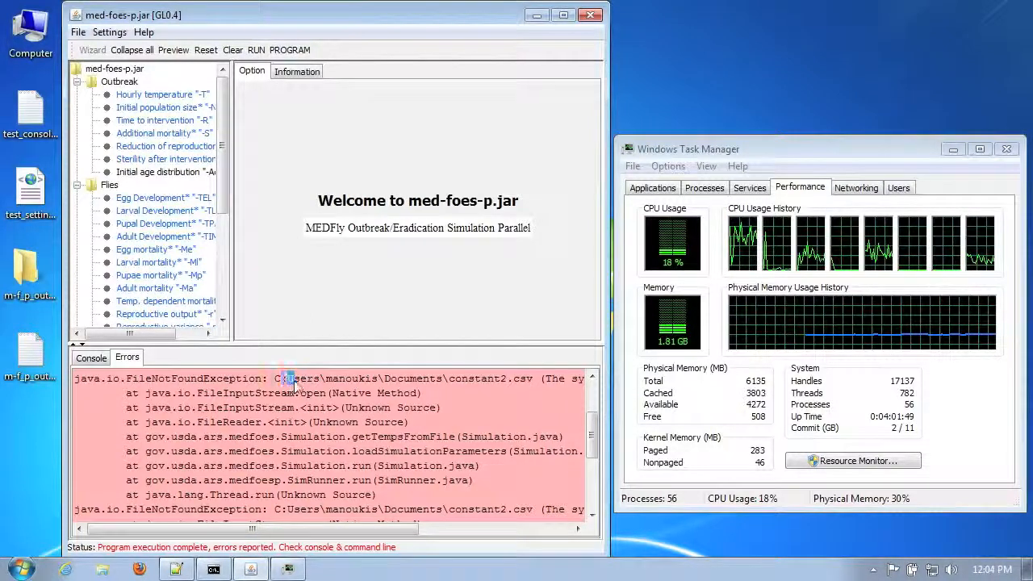
scroll(296, 433, "up", 1)
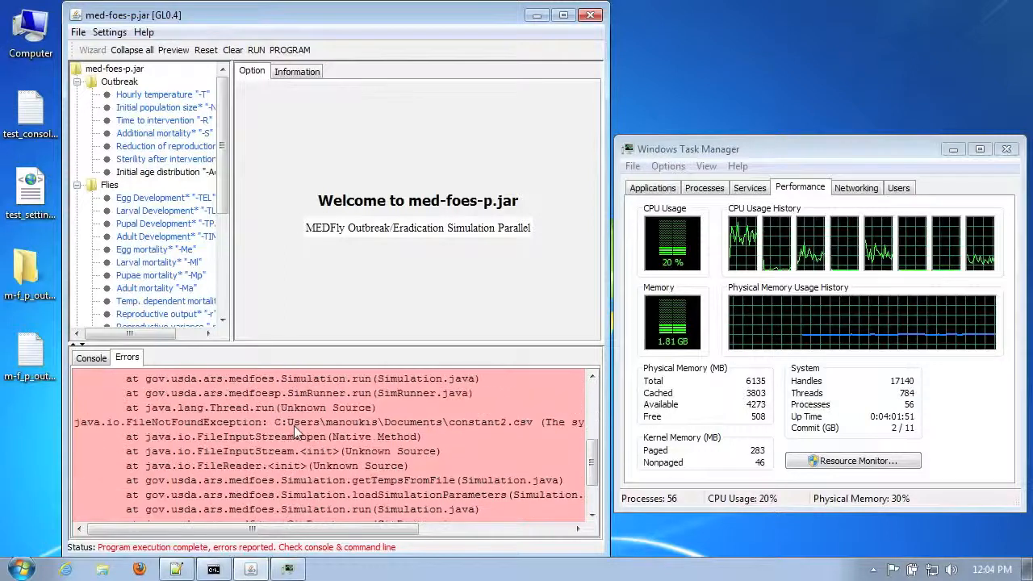
scroll(296, 433, "down", 1)
Delete the Runs folder and the Simulation_commands text file from the m-f_p_output folder on the desktop, and close the folder
left_click(30, 355)
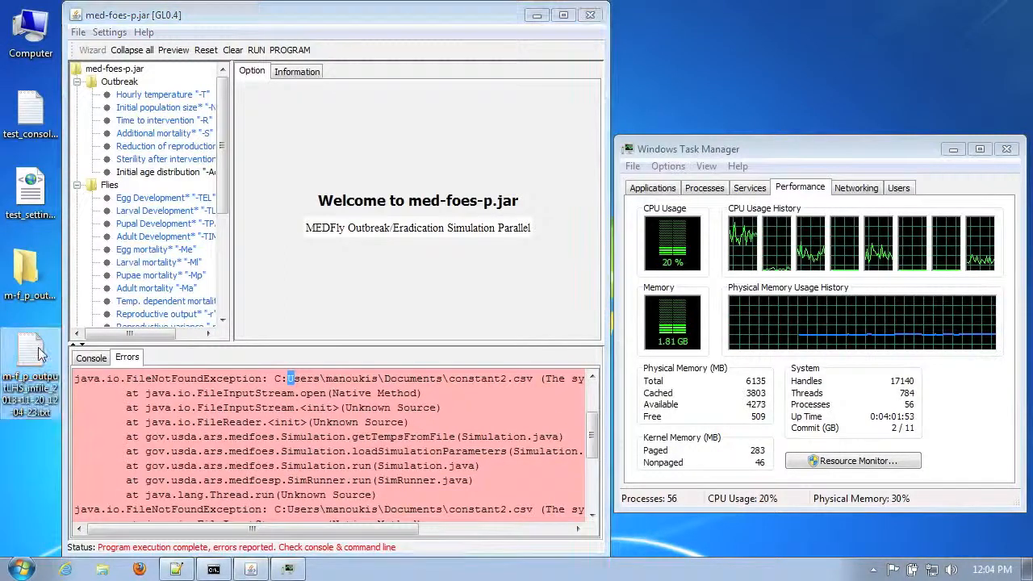
double_click(31, 274)
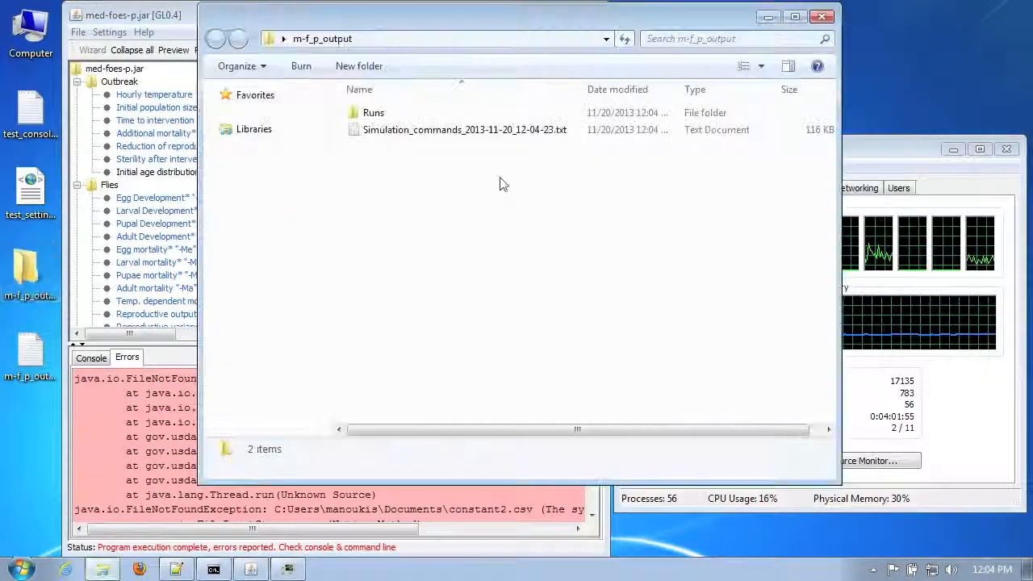
left_click_drag(452, 130, 378, 112)
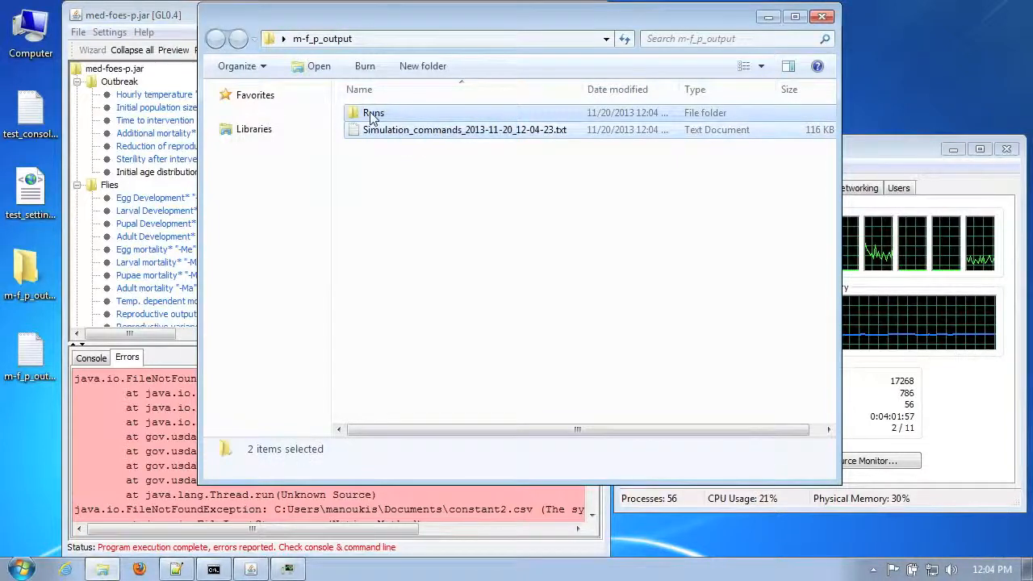
key("Delete")
left_click(581, 299)
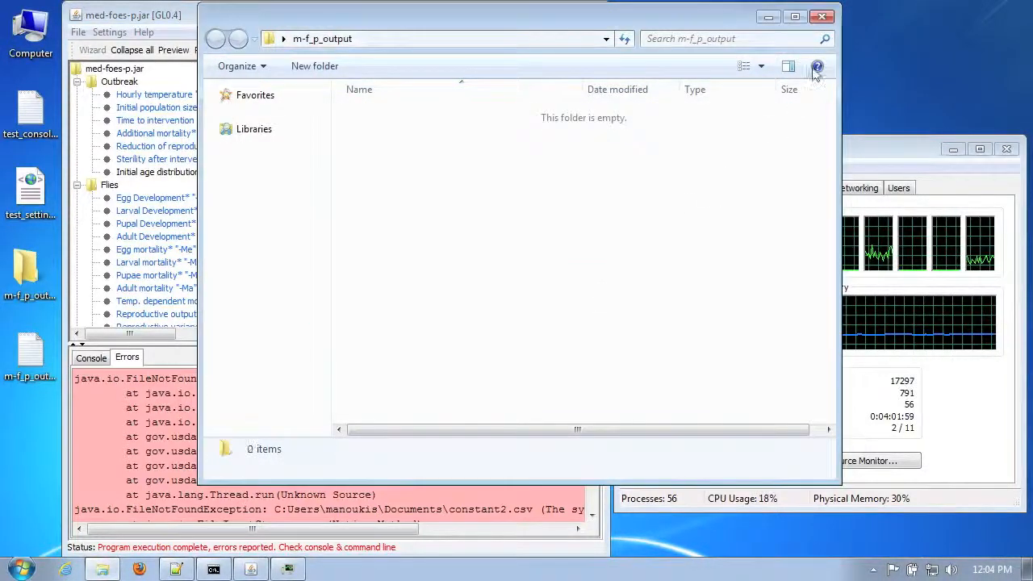
left_click(822, 16)
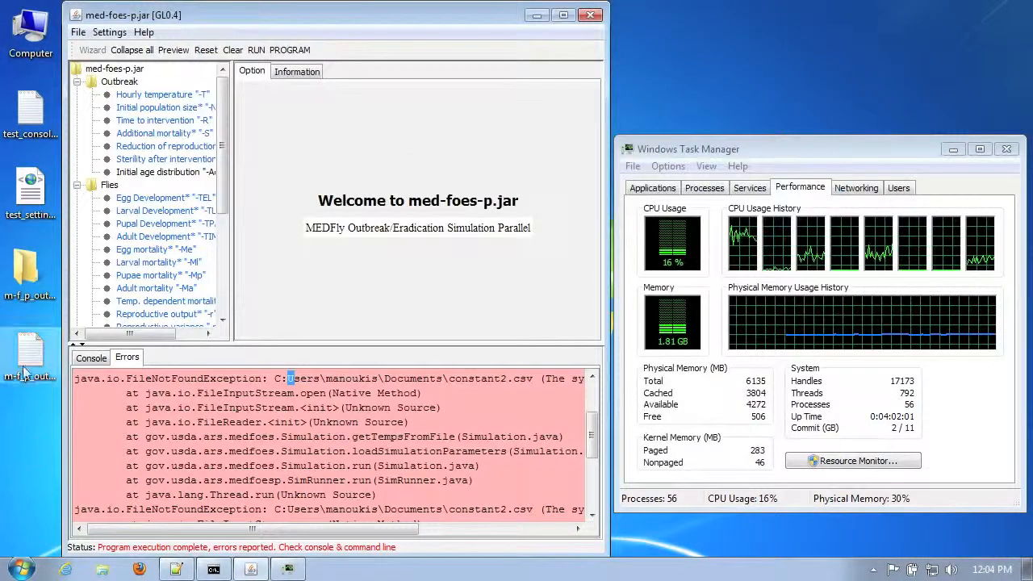
Delete the m-f_p_outputLHS_infile text file from the desktop
left_click(24, 363)
key("Delete")
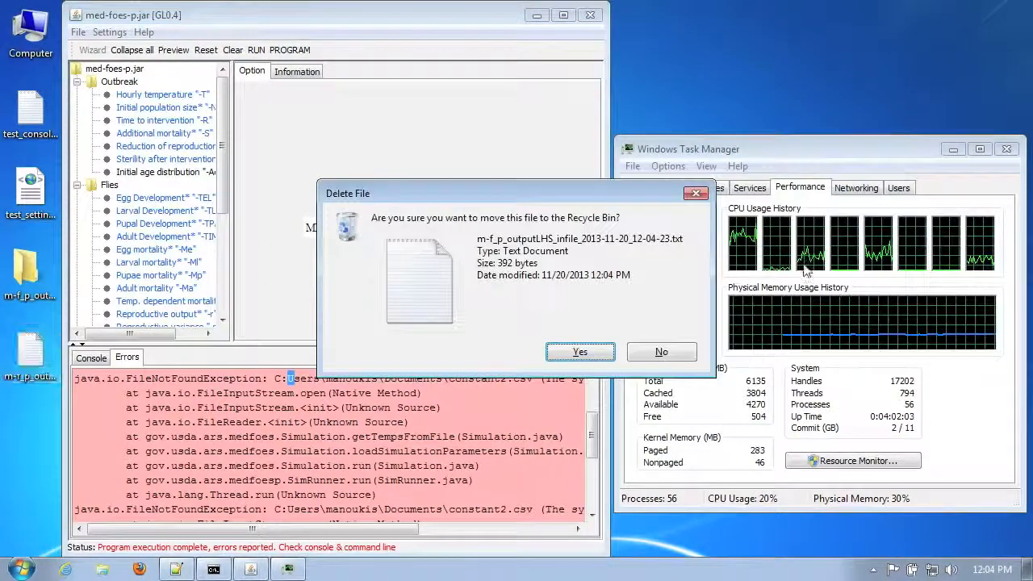
left_click(587, 356)
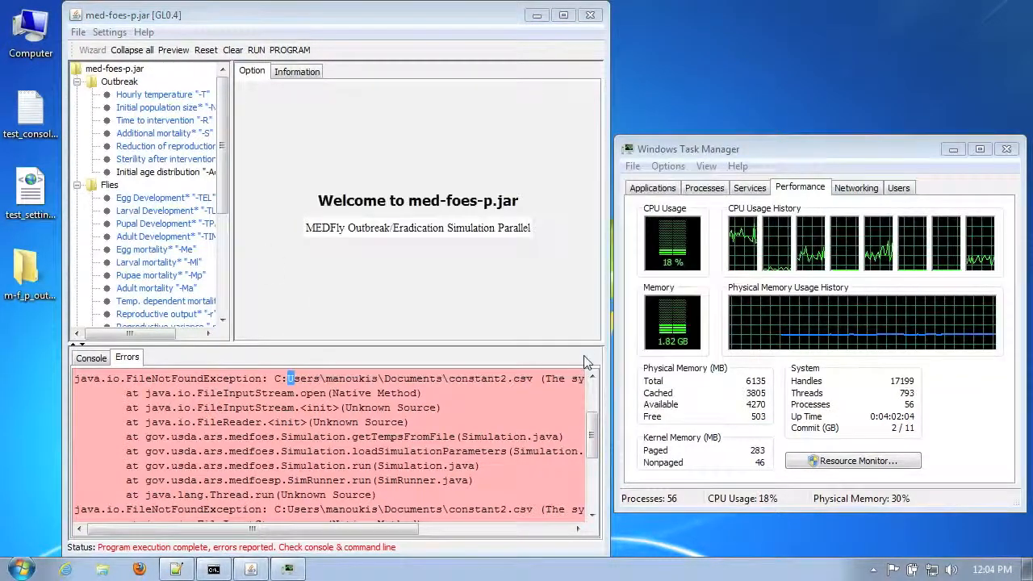
Replace the remaining backslash after C: in the Hourly temperature file path with a forward slash and apply it
left_click(87, 358)
left_click(156, 93)
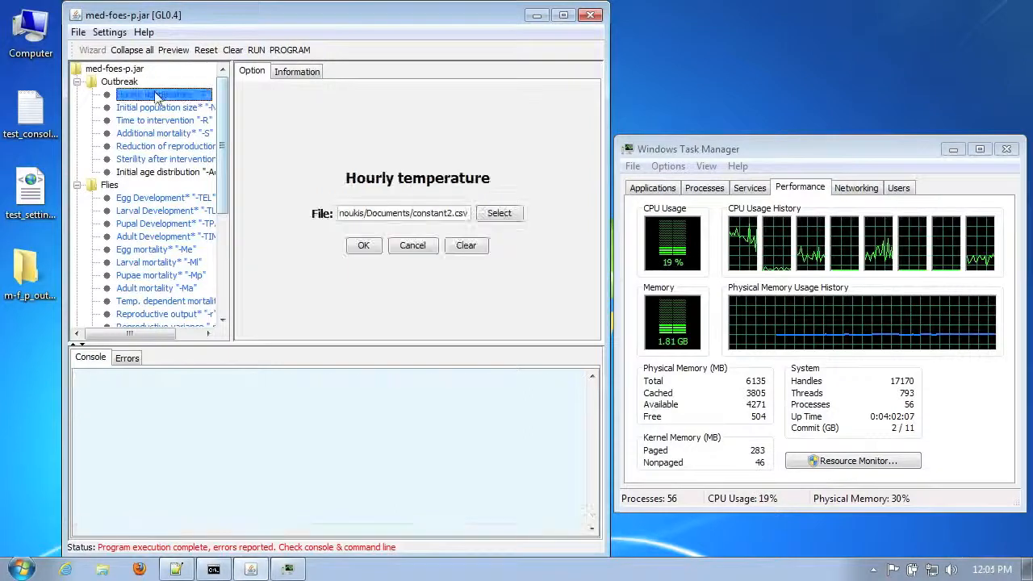
key("Home")
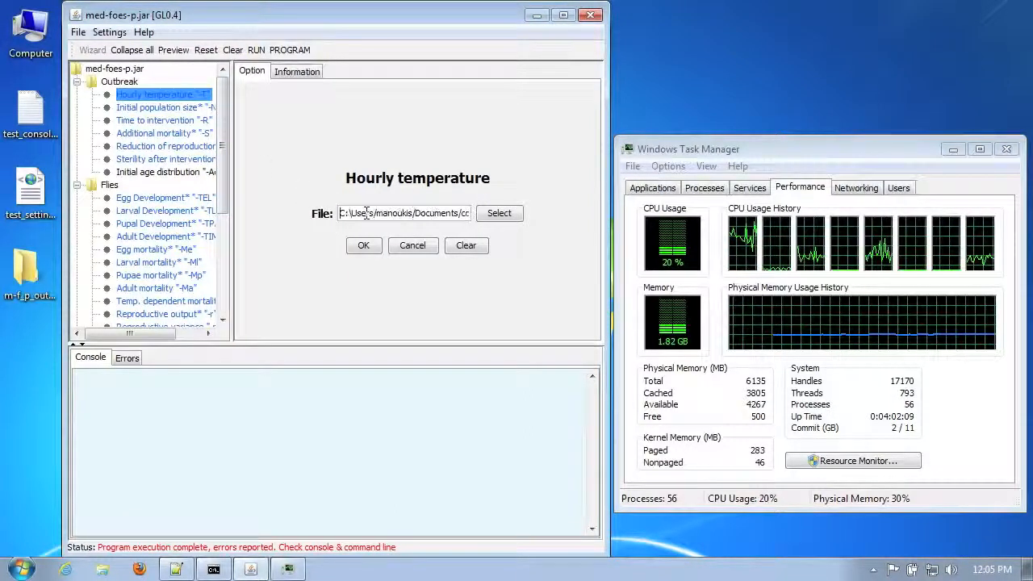
key("Right")
key("Right")
key("Right")
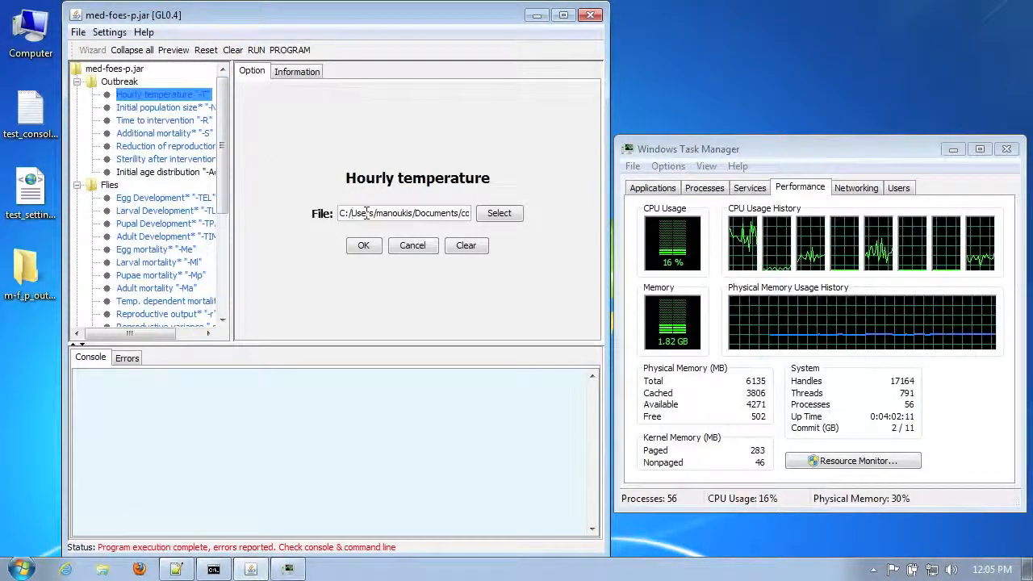
left_click(363, 245)
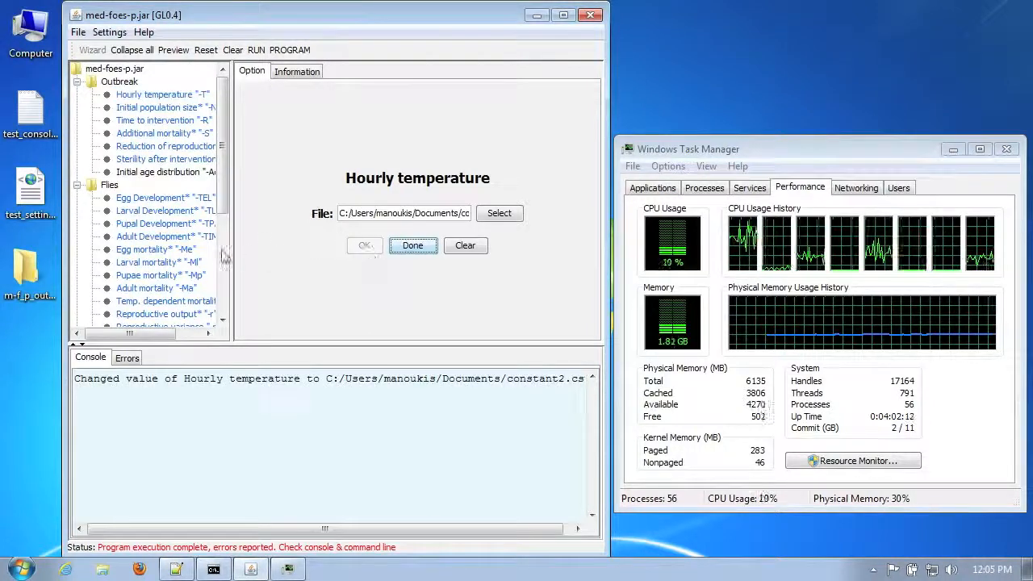
Replace the backslashes before and after Users in the Output files path with forward slashes, apply the change and finish editing the option
scroll(225, 256, "down", 3)
left_click(161, 276)
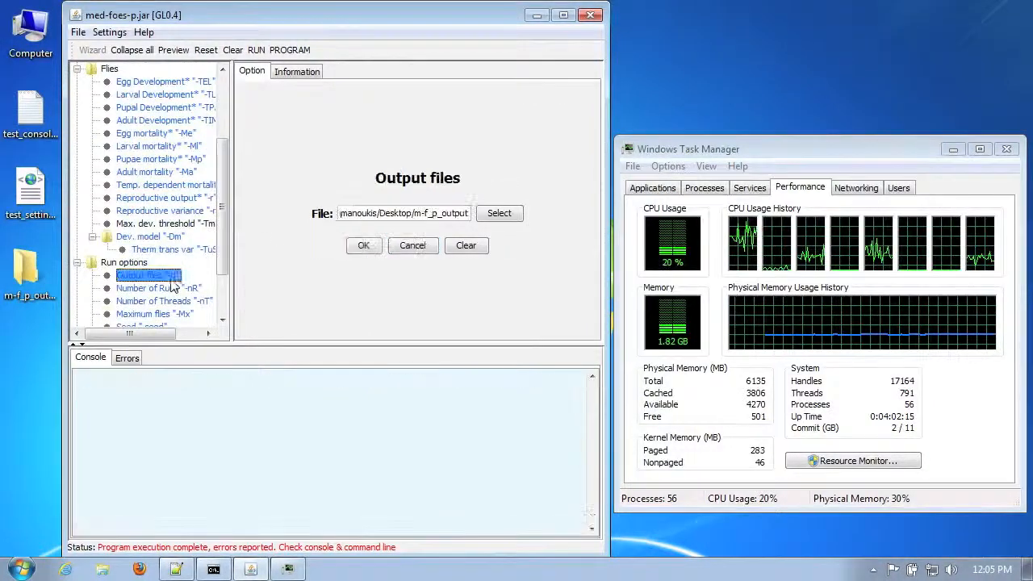
left_click(343, 212)
key("Home")
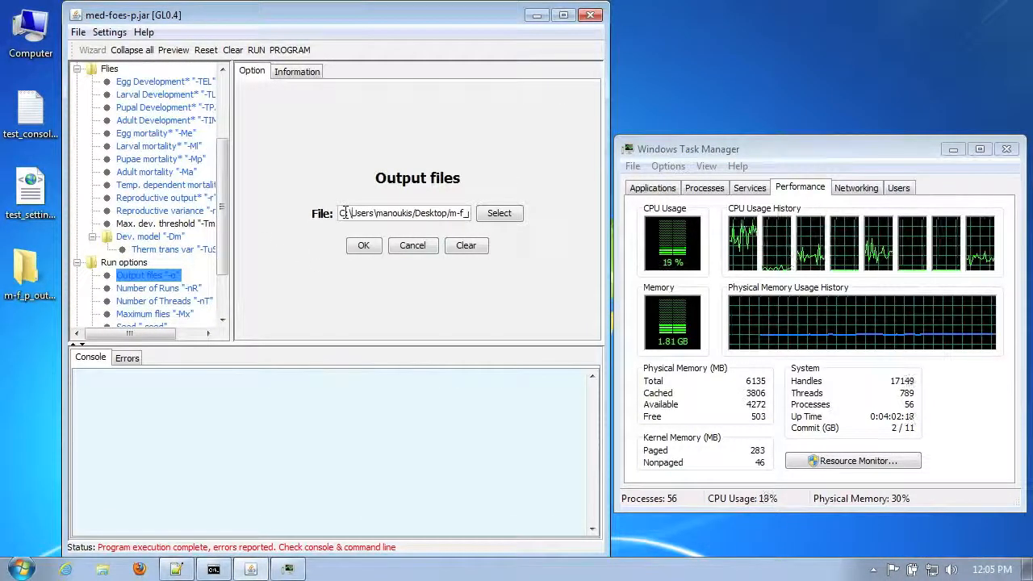
key("BackSpace")
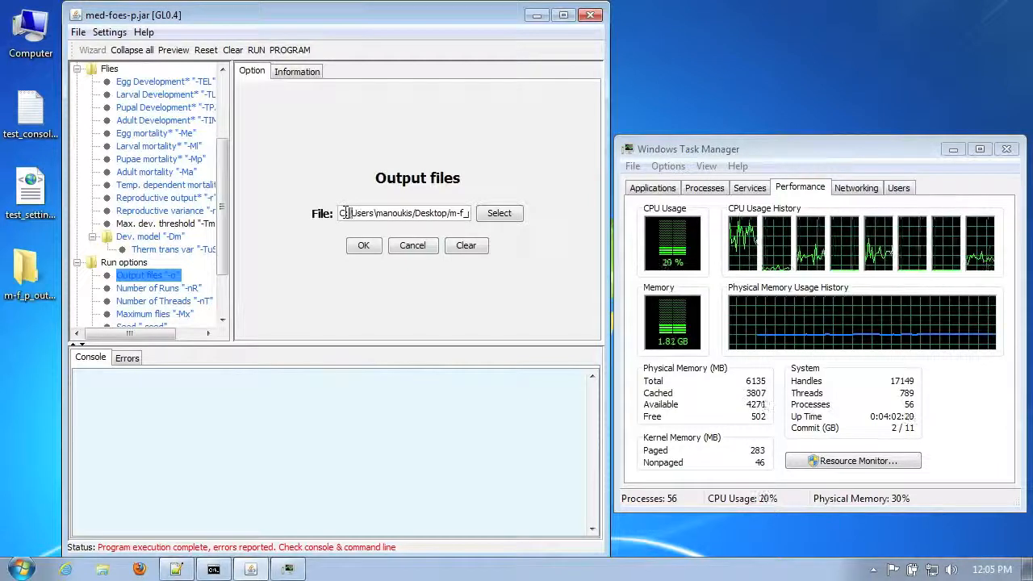
type("/")
key("Right")
key("Right")
key("Right")
key("Right")
key("Right")
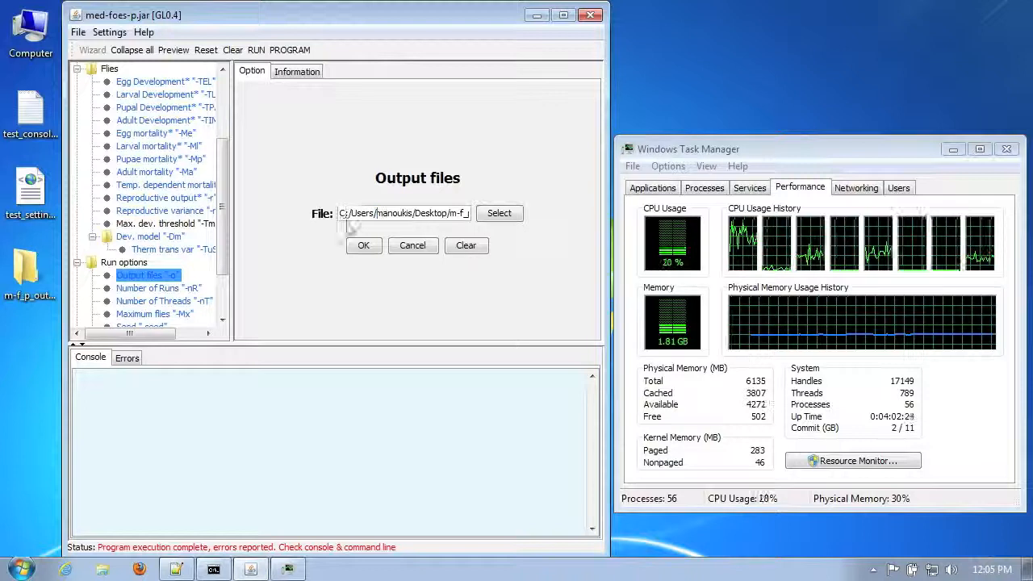
left_click(365, 246)
left_click(410, 247)
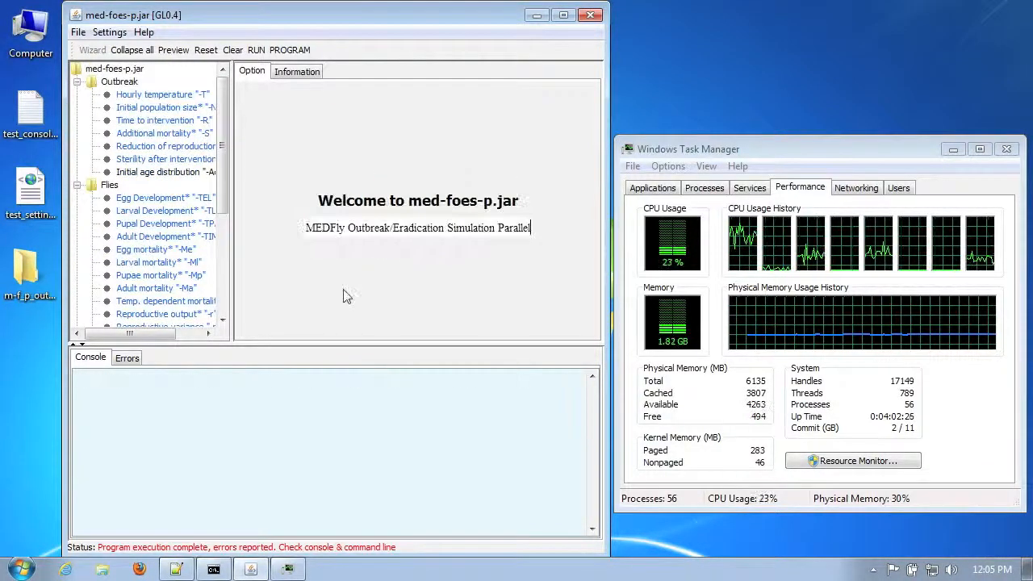
Run the simulation, view the resulting histograms of days simulated and flies remaining at full size, and close the chart window
left_click(259, 53)
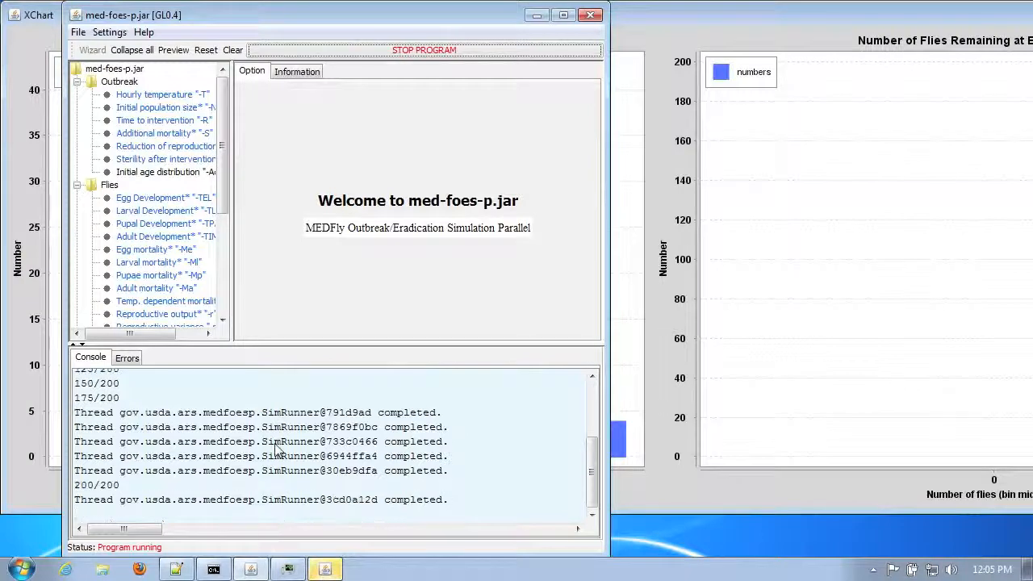
double_click(733, 14)
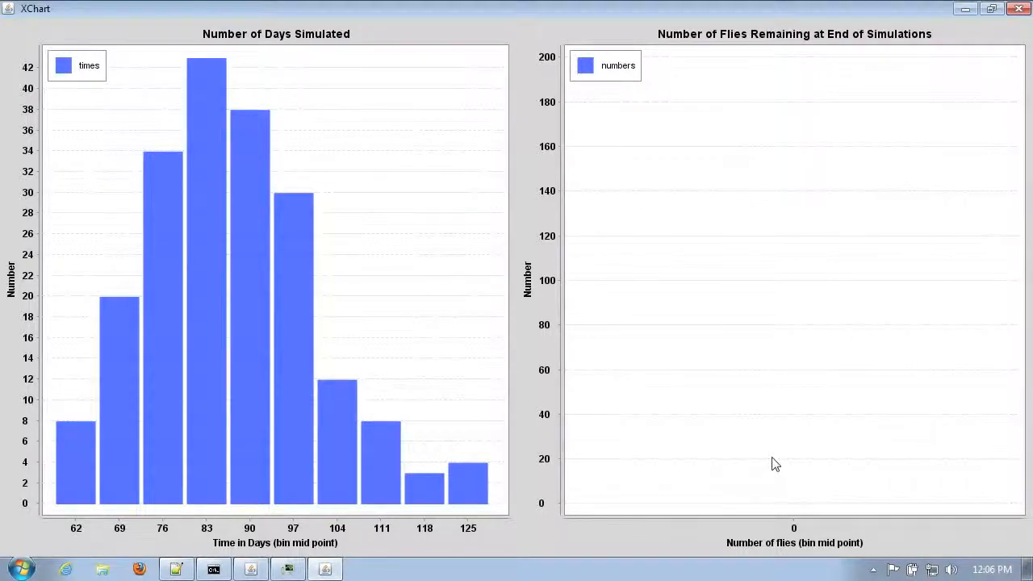
left_click(1016, 14)
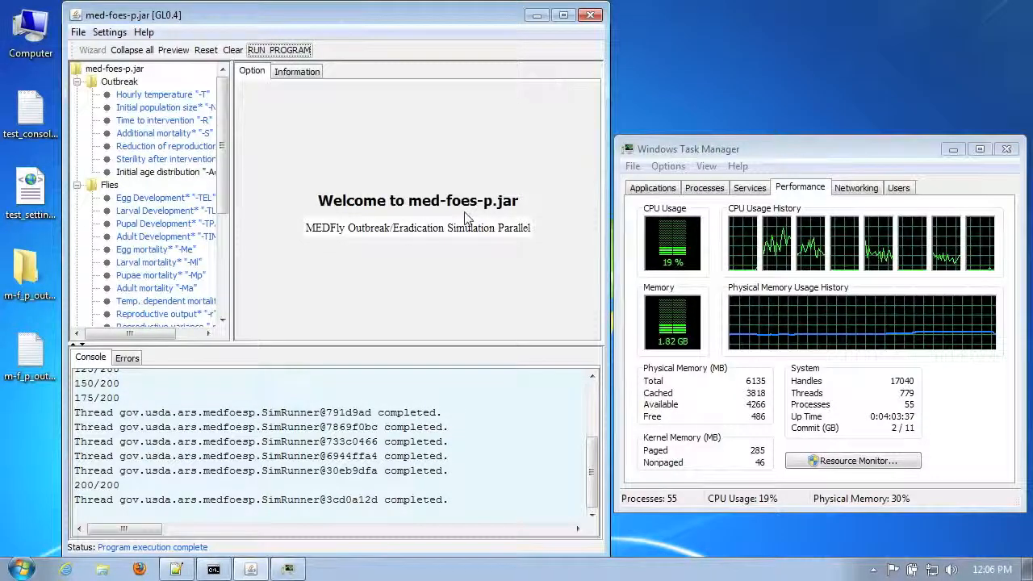
Open the m-f_p_output folder on the desktop and view the time_histogram_2013-11-20_12-05-20.png image
double_click(43, 269)
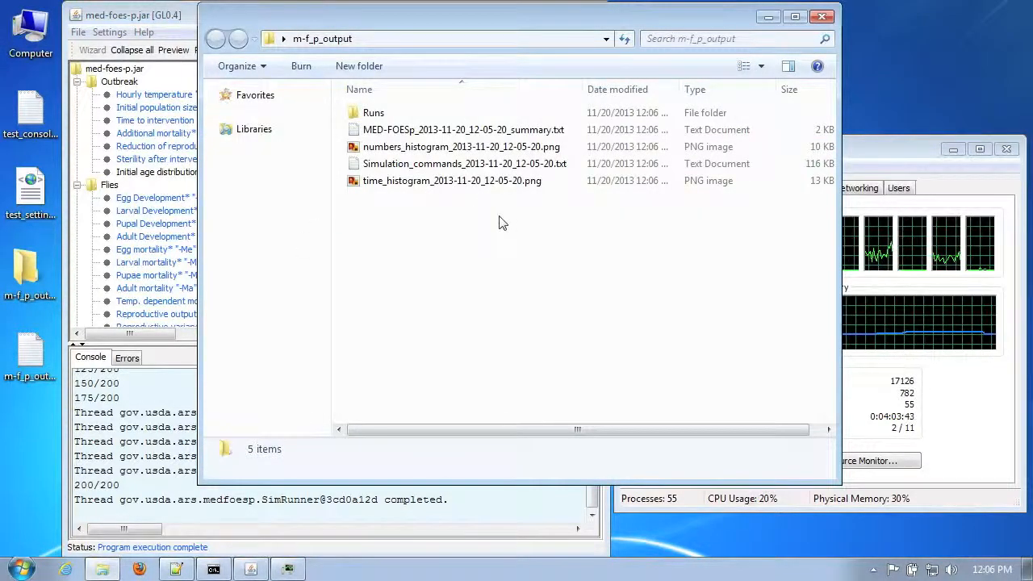
double_click(473, 182)
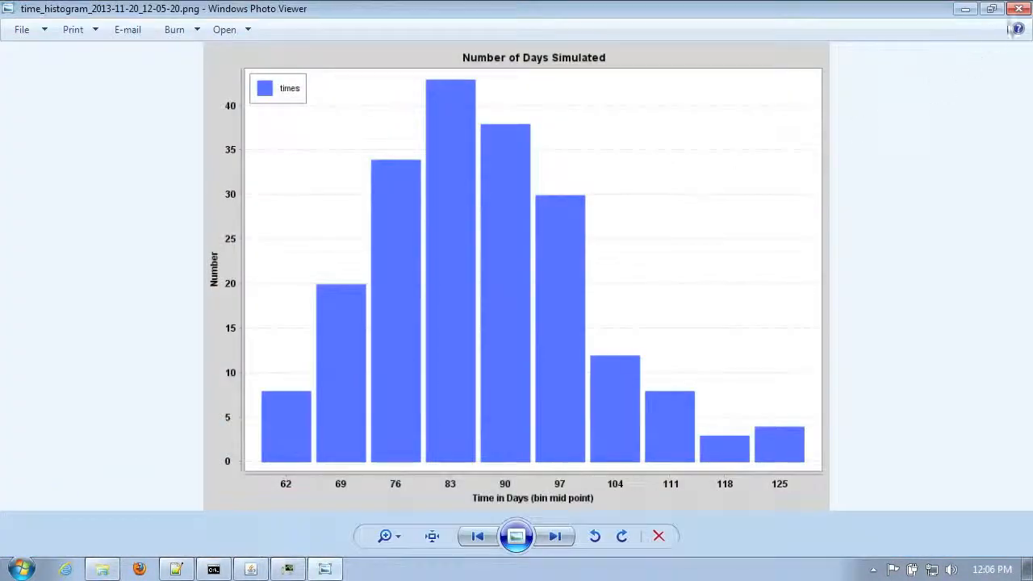
Close the histogram image, view Simulation_commands_2013-11-20_12-05-20.txt maximized in Notepad with its opening text highlighted, and close it
left_click(1020, 8)
left_click(394, 334)
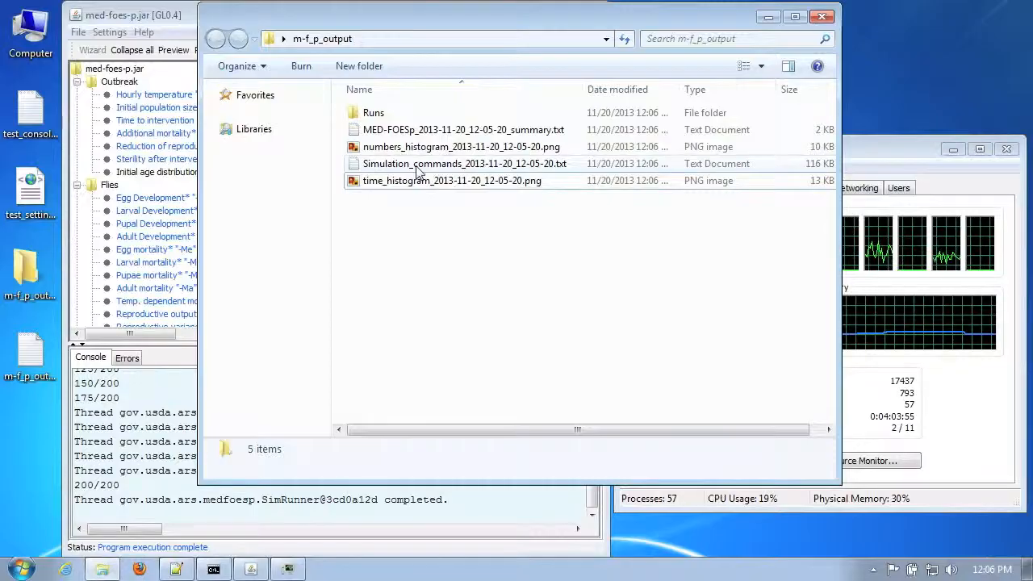
double_click(417, 164)
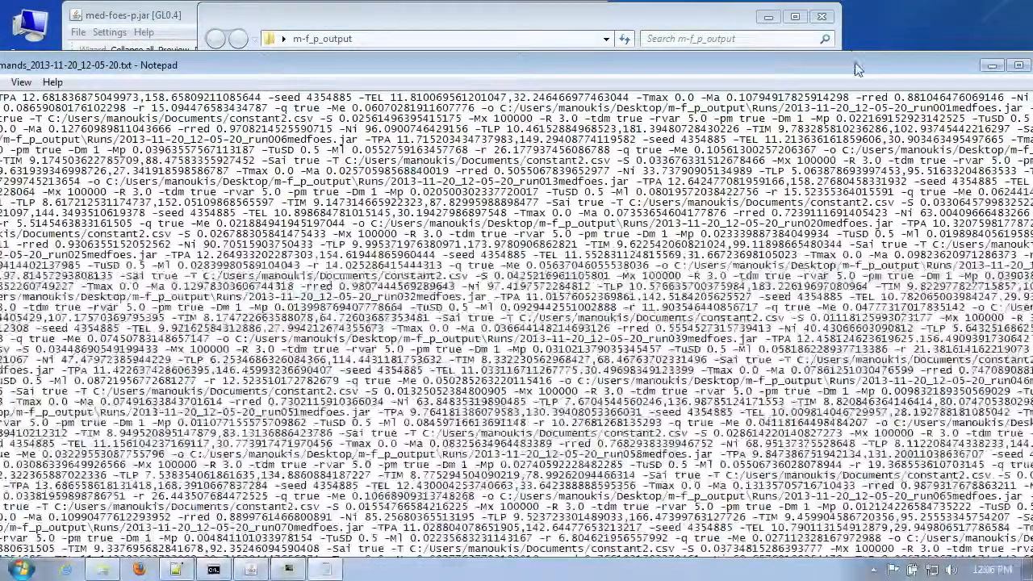
double_click(857, 69)
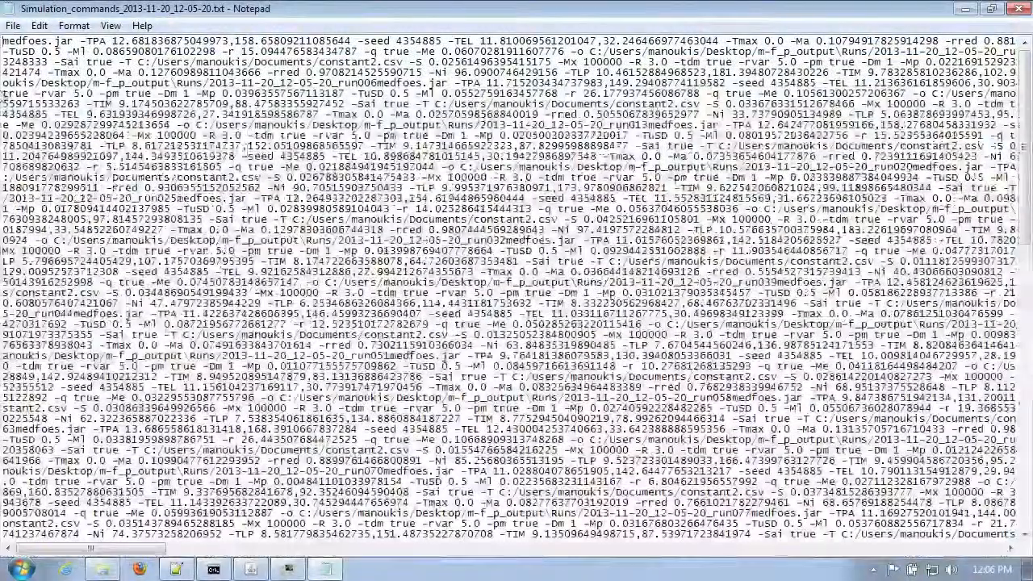
left_click_drag(2, 41, 73, 61)
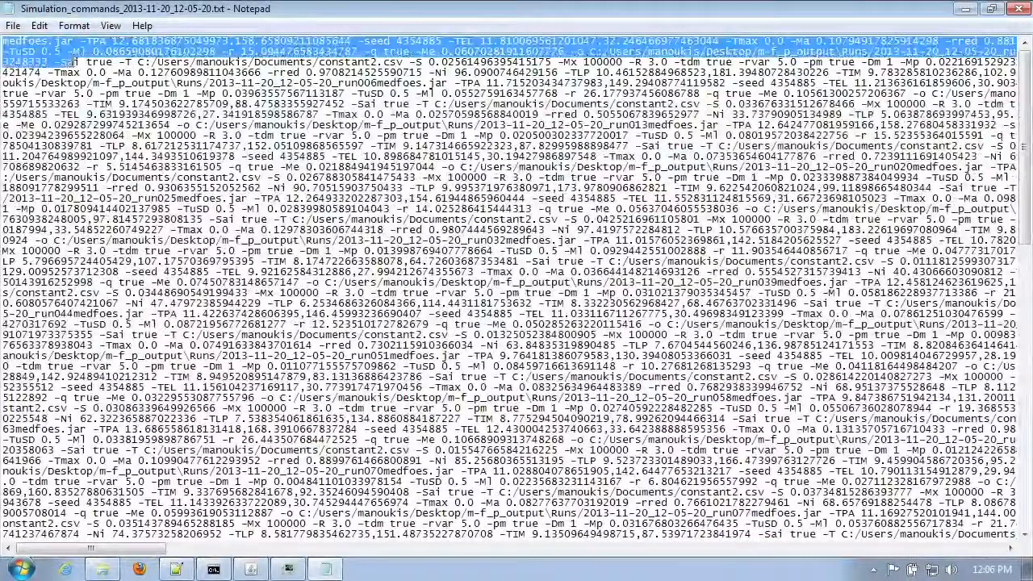
left_click(1018, 8)
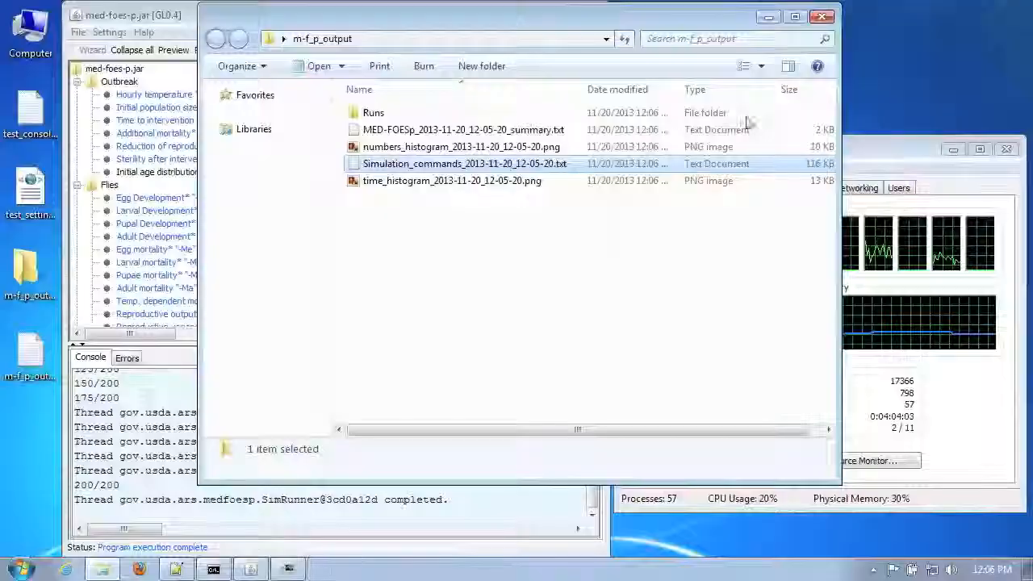
Open Simulation_commands_2013-11-20_12-05-20.txt in Notepad++, highlight the first run's command, look through the following commands and minimize the editor
right_click(403, 165)
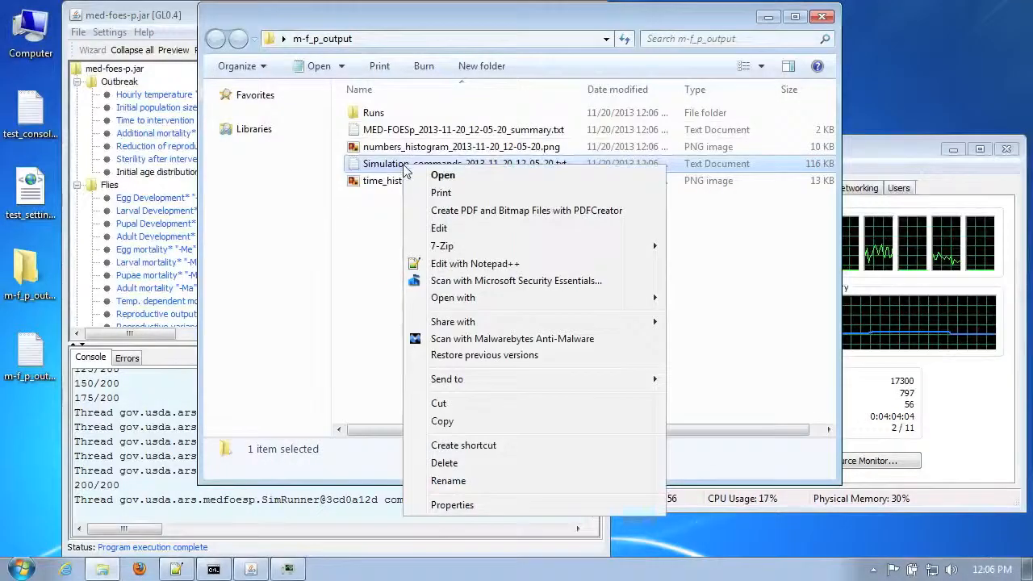
left_click(459, 266)
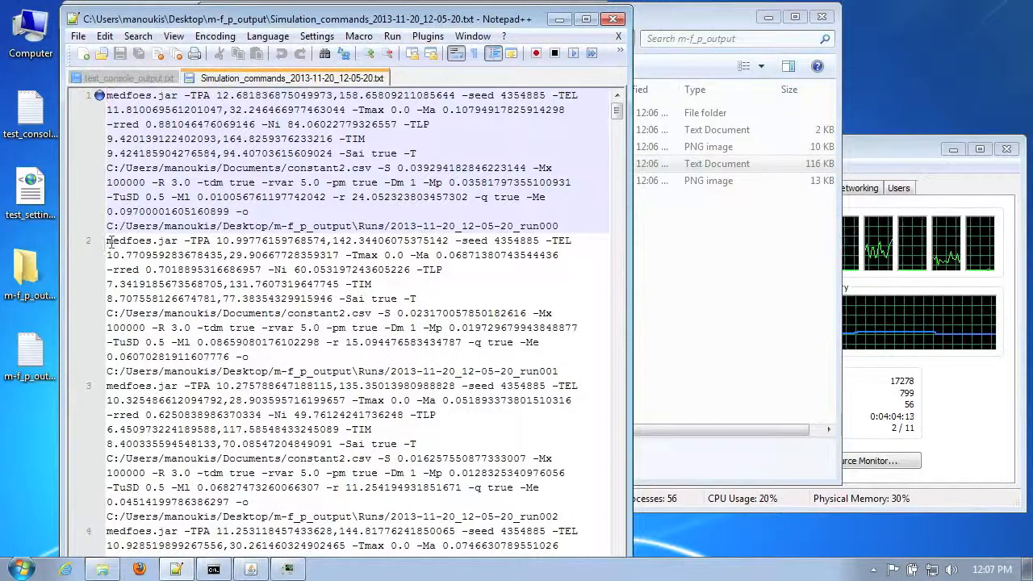
left_click_drag(107, 240, 107, 95)
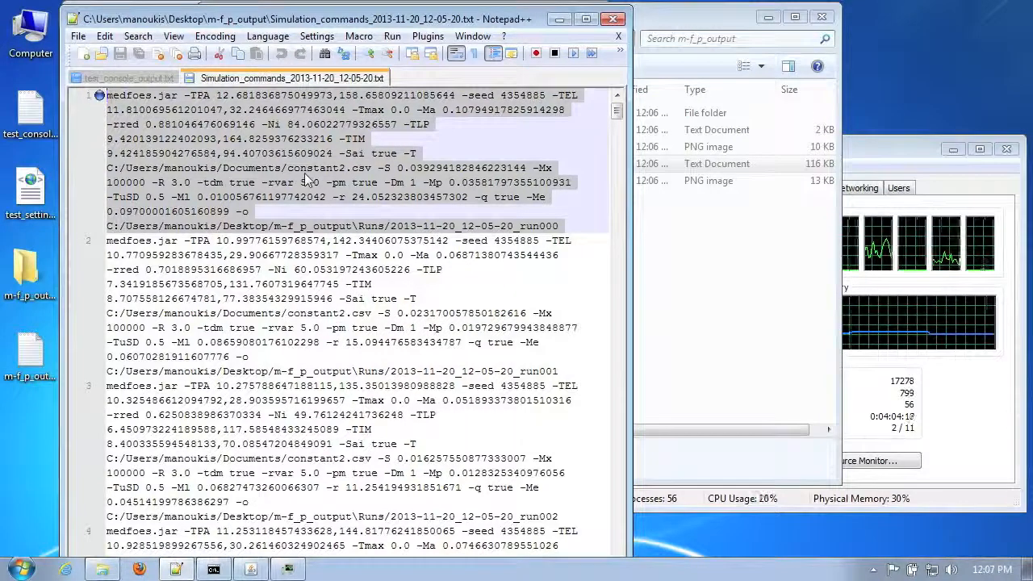
scroll(408, 216, "down", 9)
scroll(408, 217, "down", 6)
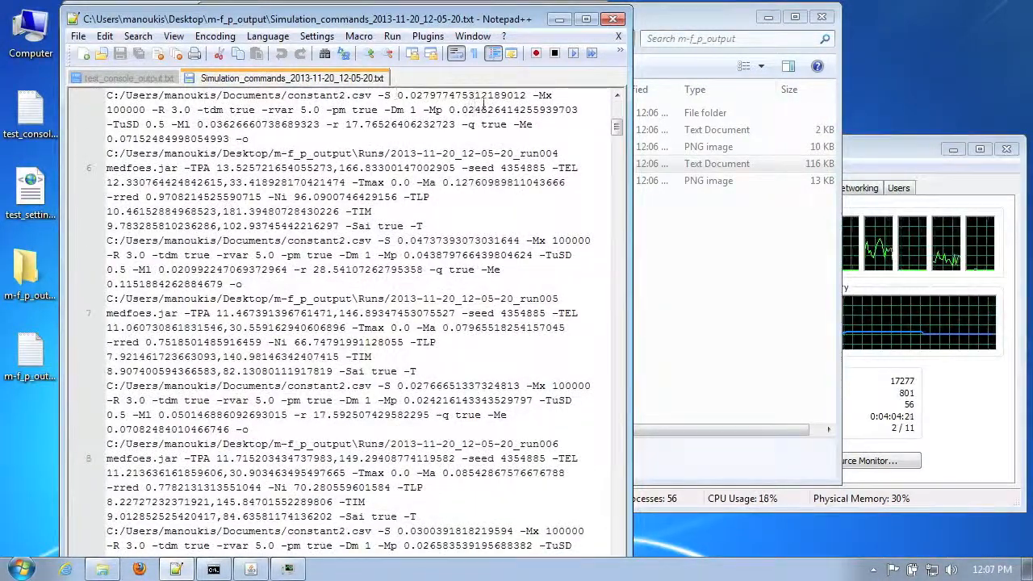
left_click(560, 19)
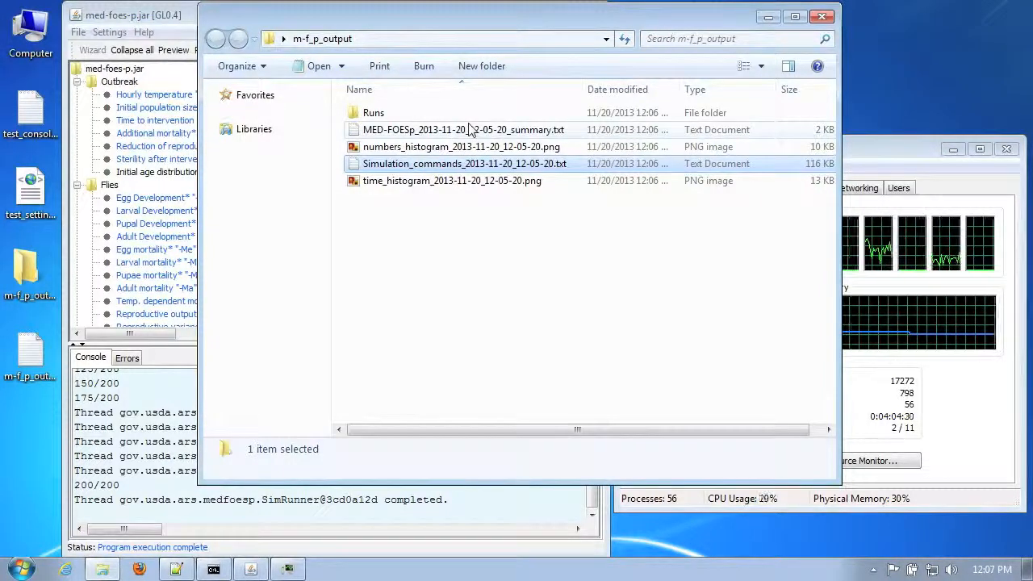
Move the m-f_p_outputLHS_infile_2013-11-20_12-05-20.txt file from the desktop into the m-f_p_output folder
left_click(460, 275)
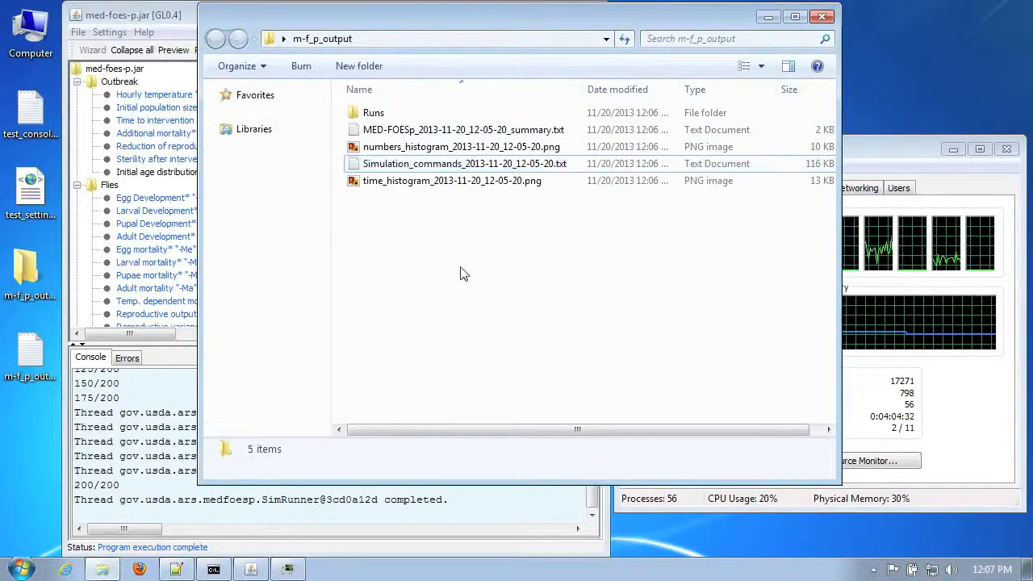
left_click(25, 375)
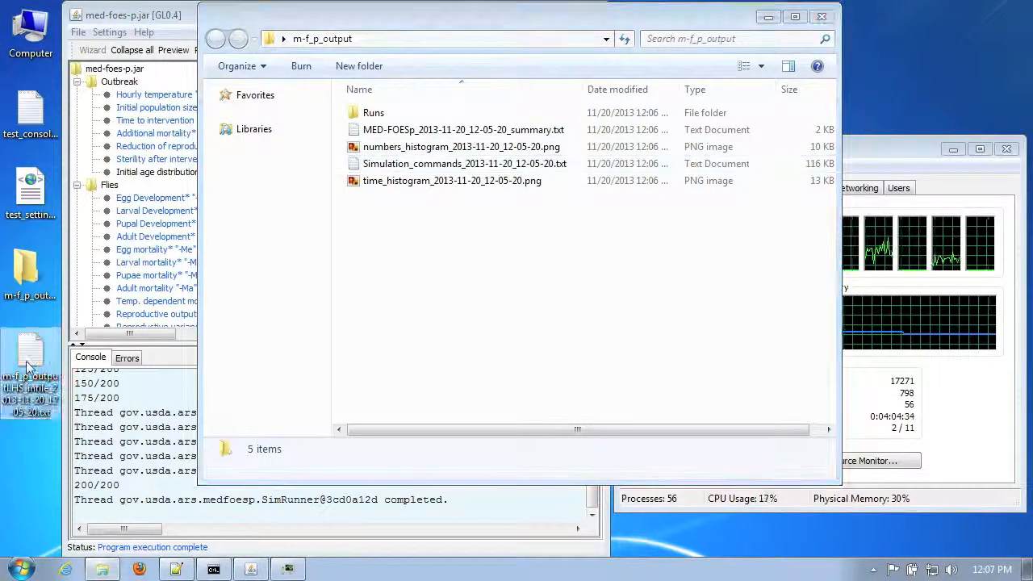
left_click_drag(25, 369, 451, 307)
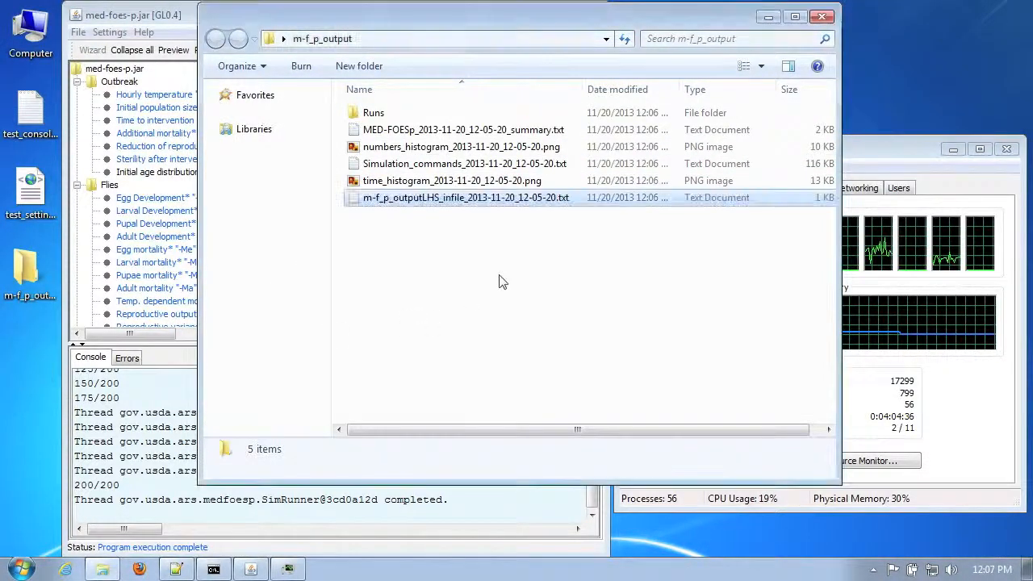
View the parameters in m-f_p_outputLHS_infile_2013-11-20_12-05-20.txt with Notepad++ and minimize the editor
left_click(468, 206)
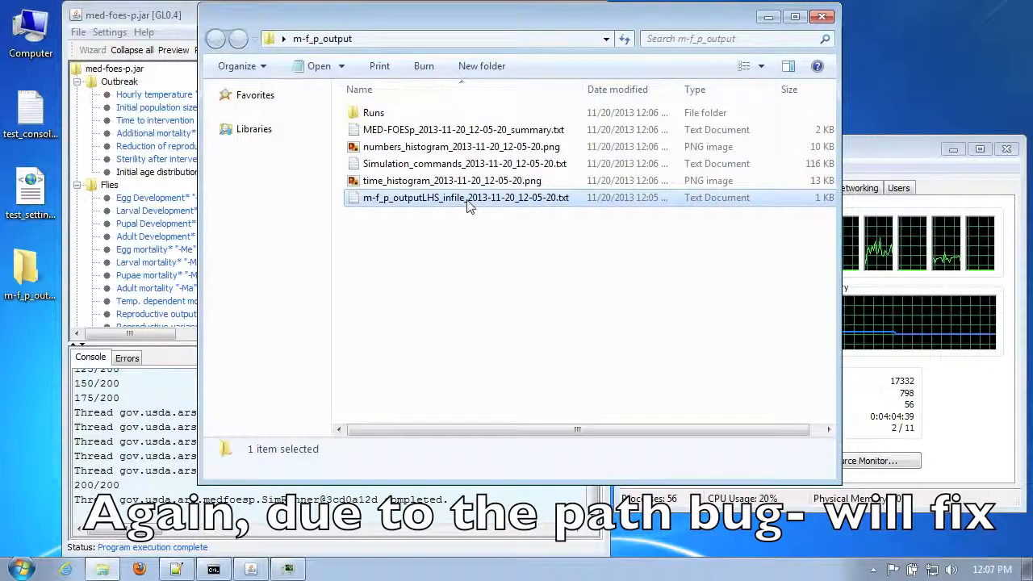
right_click(468, 206)
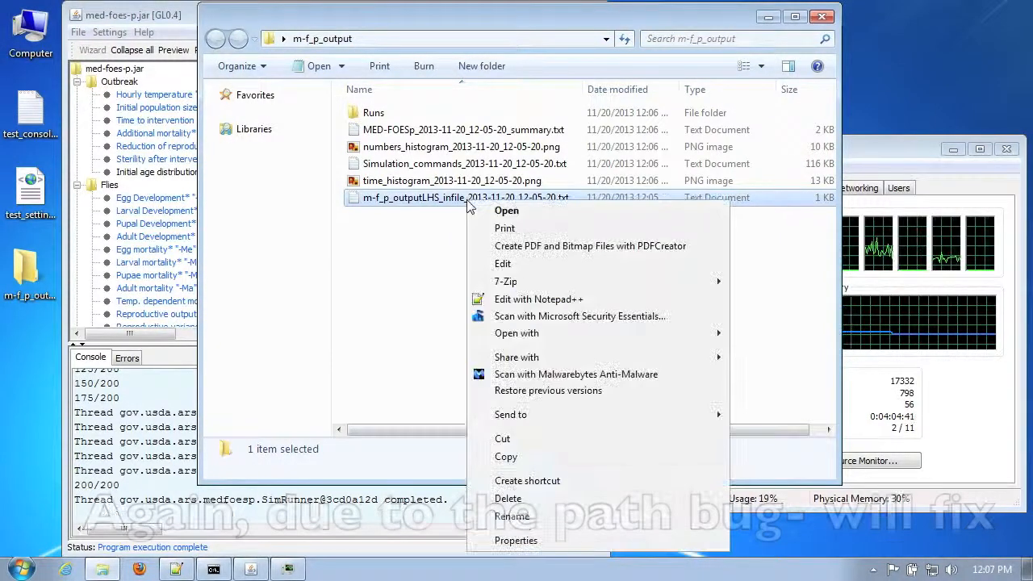
left_click(530, 297)
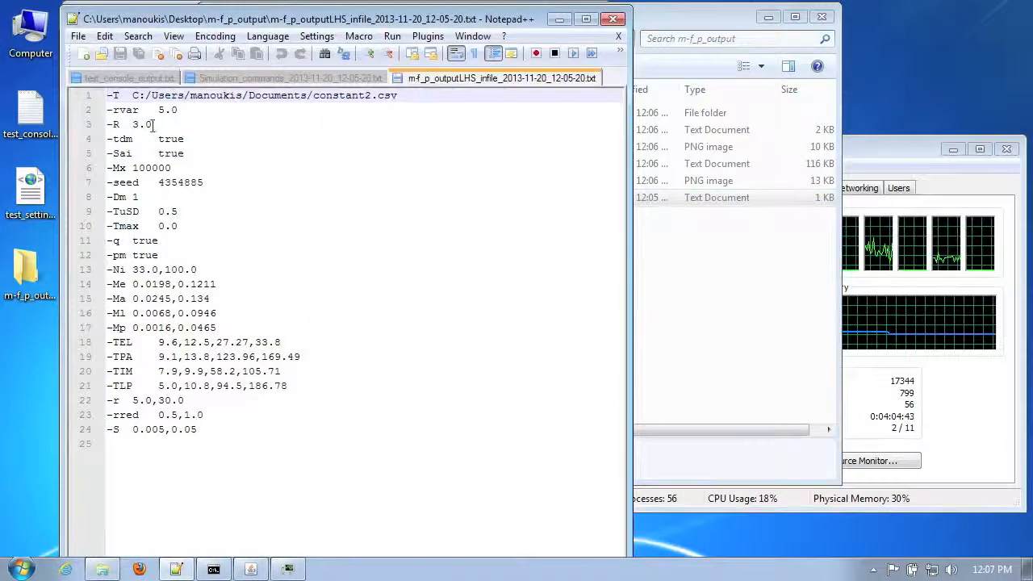
left_click(559, 18)
Open MED-FOESp_2013-11-20_12-05-20_summary.txt in Notepad++, maximize the window and review the run times and file path in the GENERAL section
left_click(479, 131)
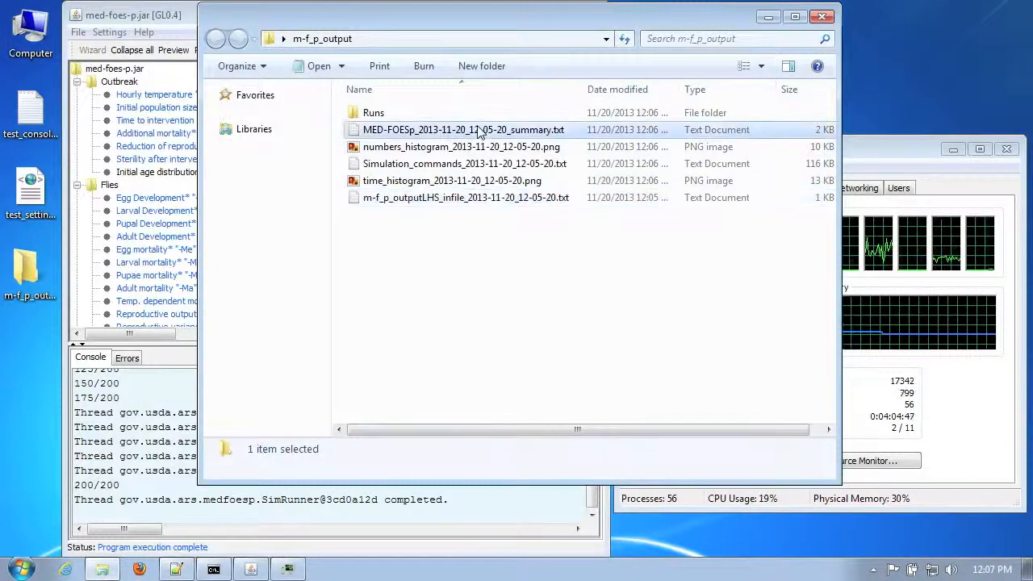
right_click(384, 138)
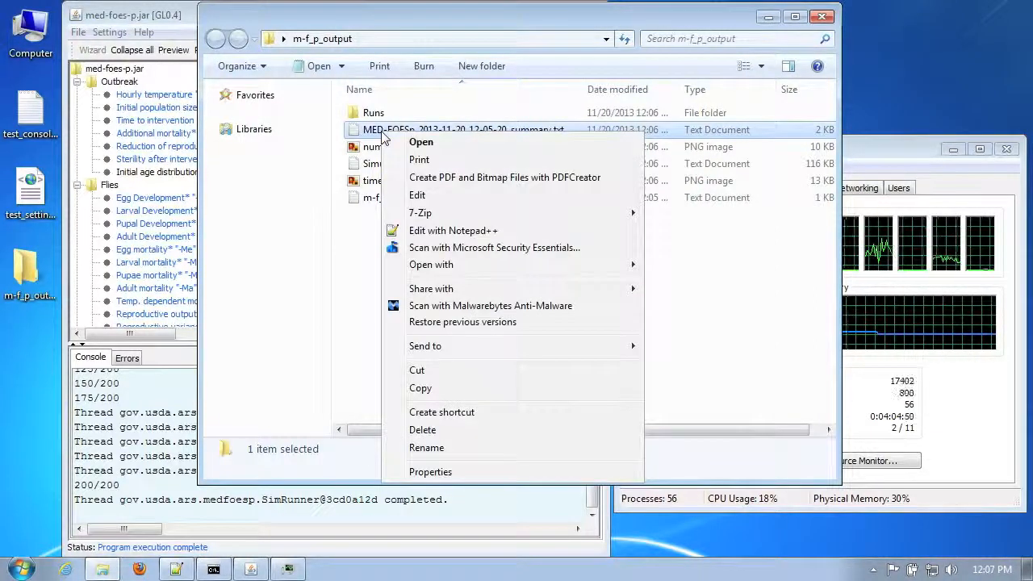
left_click(439, 233)
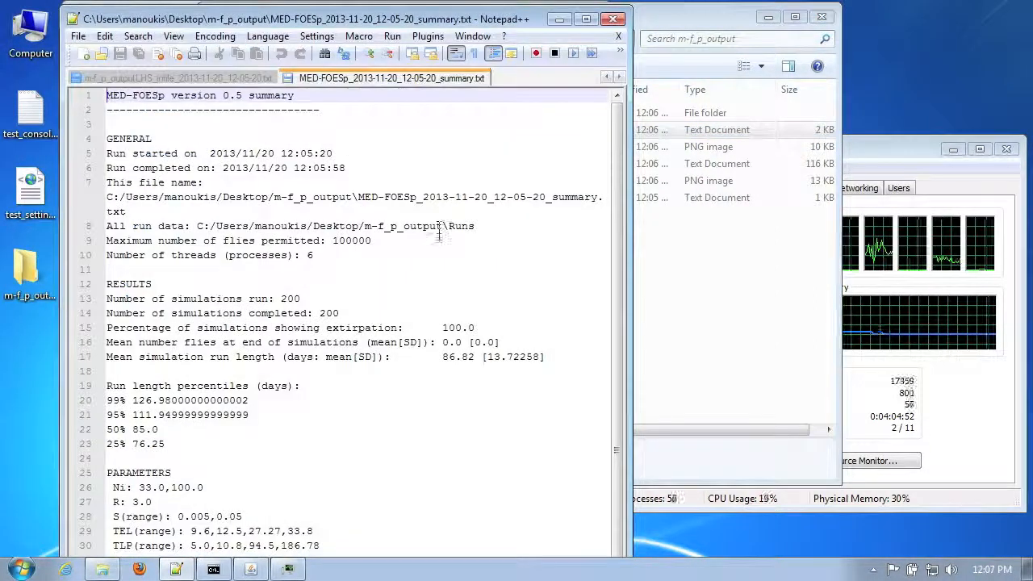
double_click(489, 21)
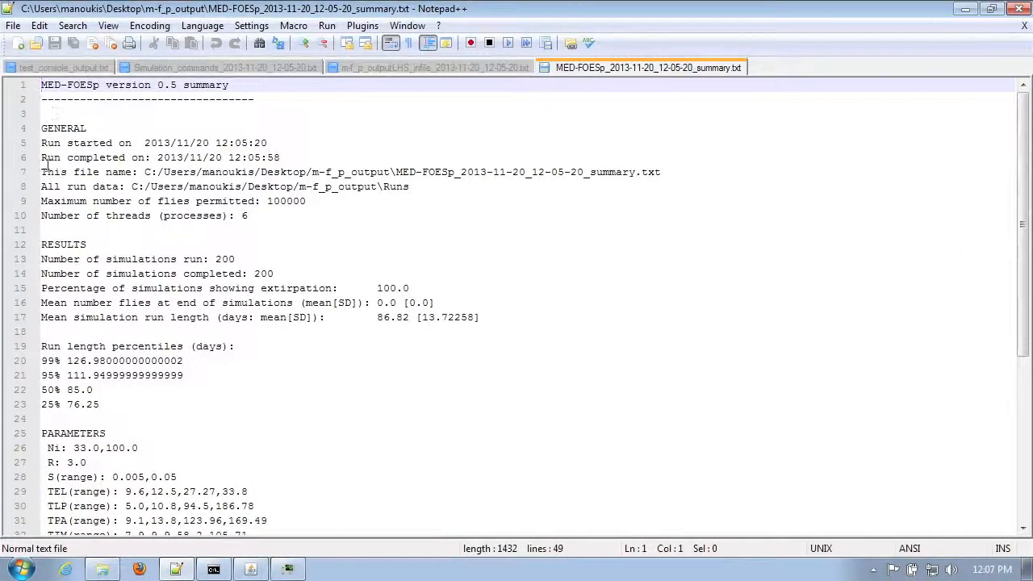
left_click_drag(145, 143, 418, 172)
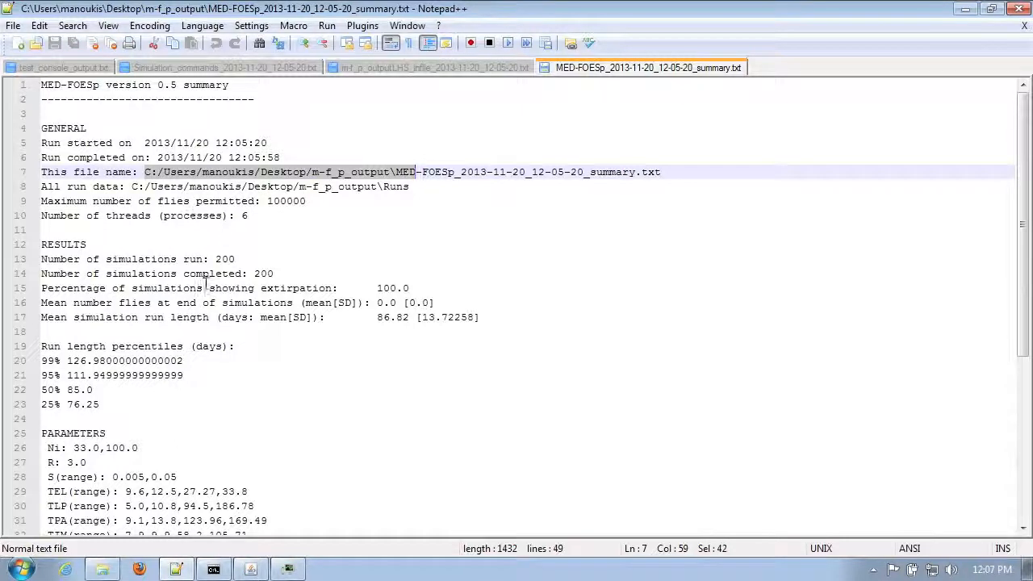
Examine the summary's extirpation percentage, mean number of flies remaining, and mean and standard deviation of the simulation run length
left_click(43, 288)
left_click_drag(42, 288, 412, 285)
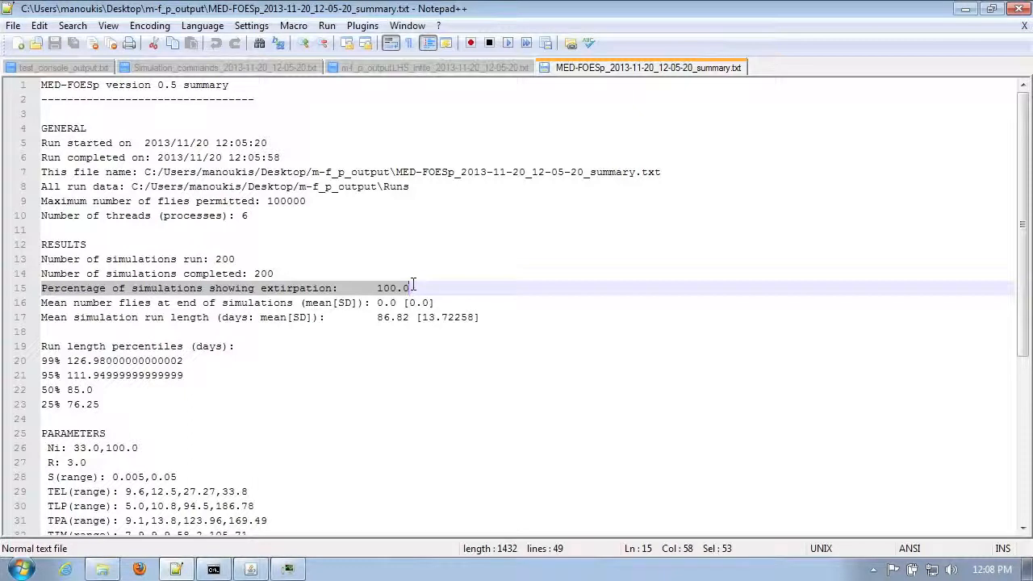
left_click_drag(73, 302, 385, 306)
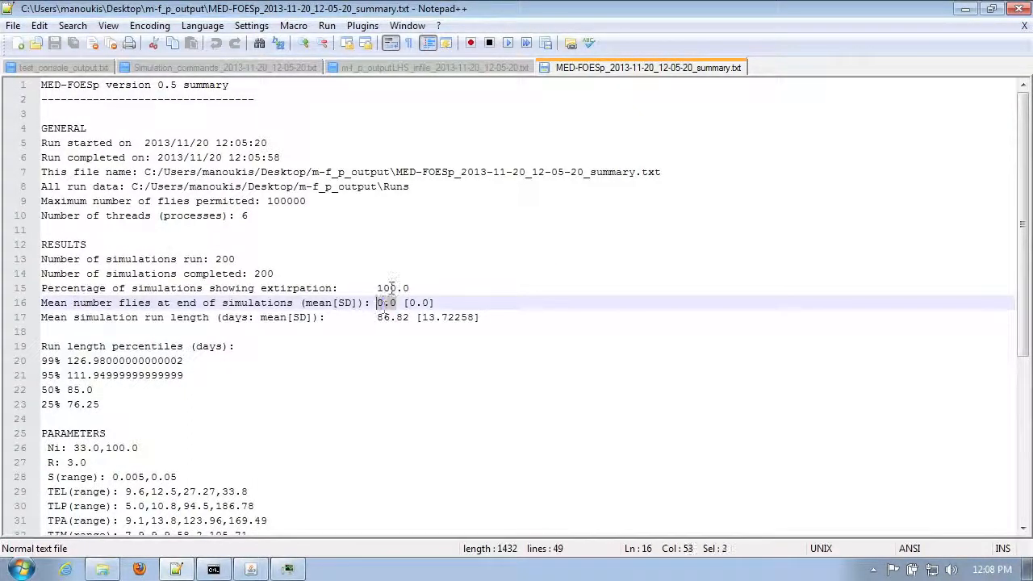
left_click(391, 288)
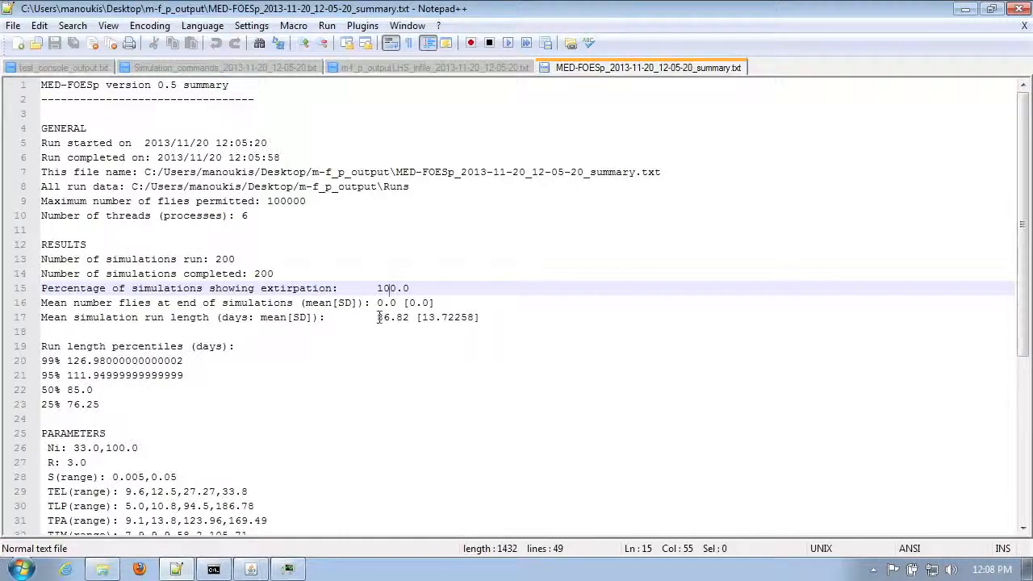
left_click_drag(378, 318, 406, 319)
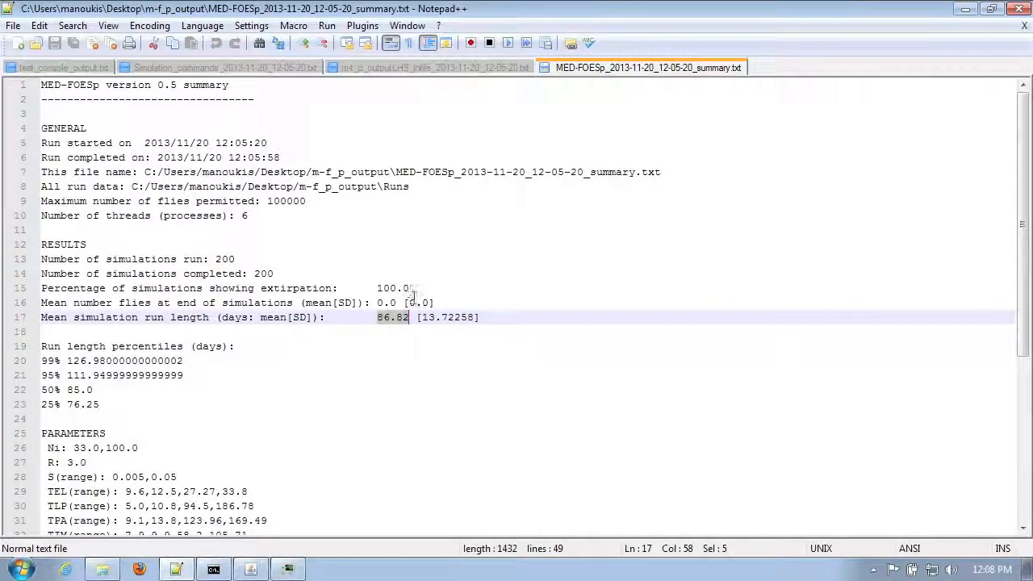
left_click(481, 316)
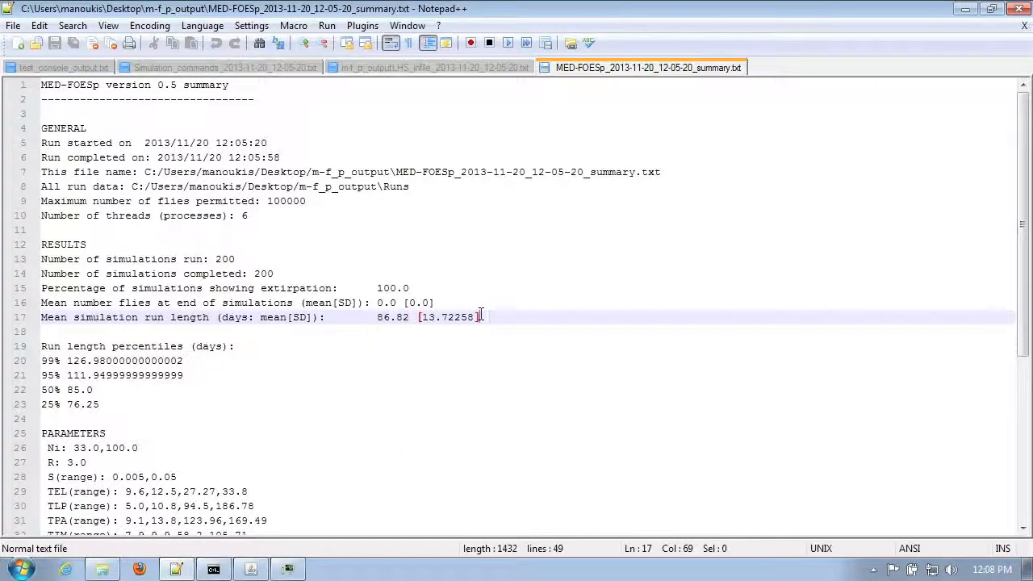
left_click_drag(377, 317, 410, 317)
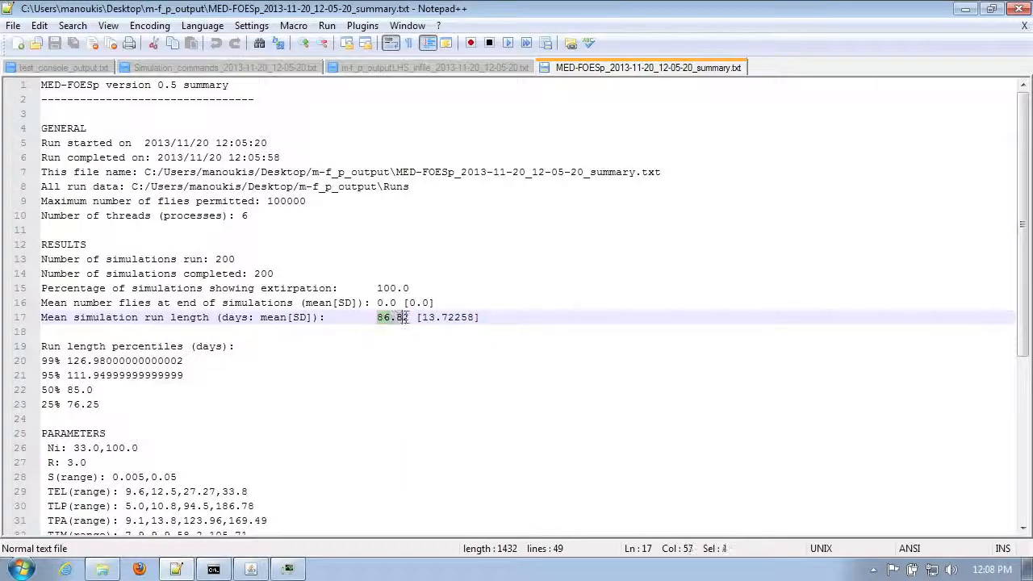
left_click(442, 317)
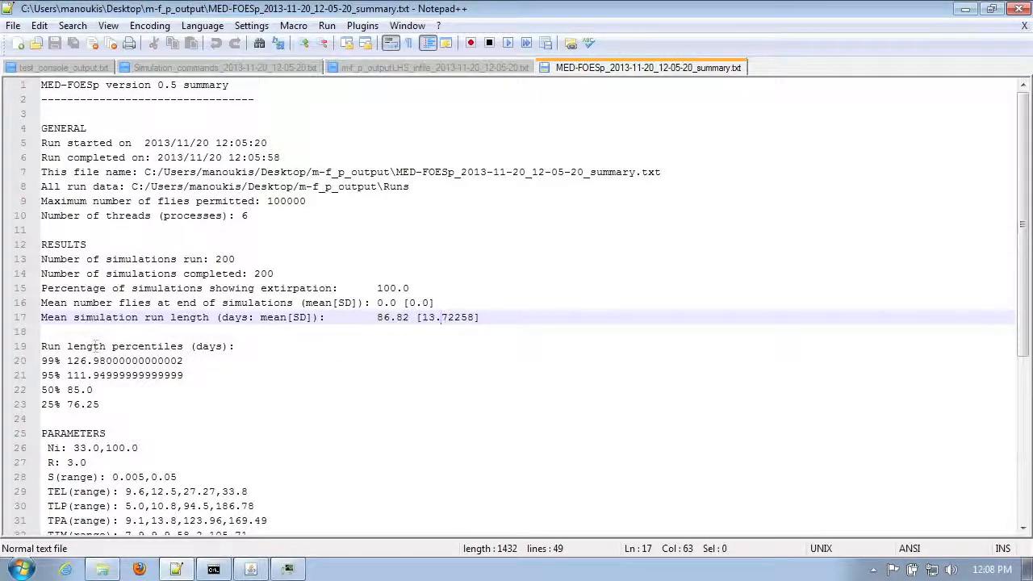
Highlight the run length percentiles, review the parameters and citation at the end of the summary, and minimize the editor
left_click_drag(42, 346, 102, 404)
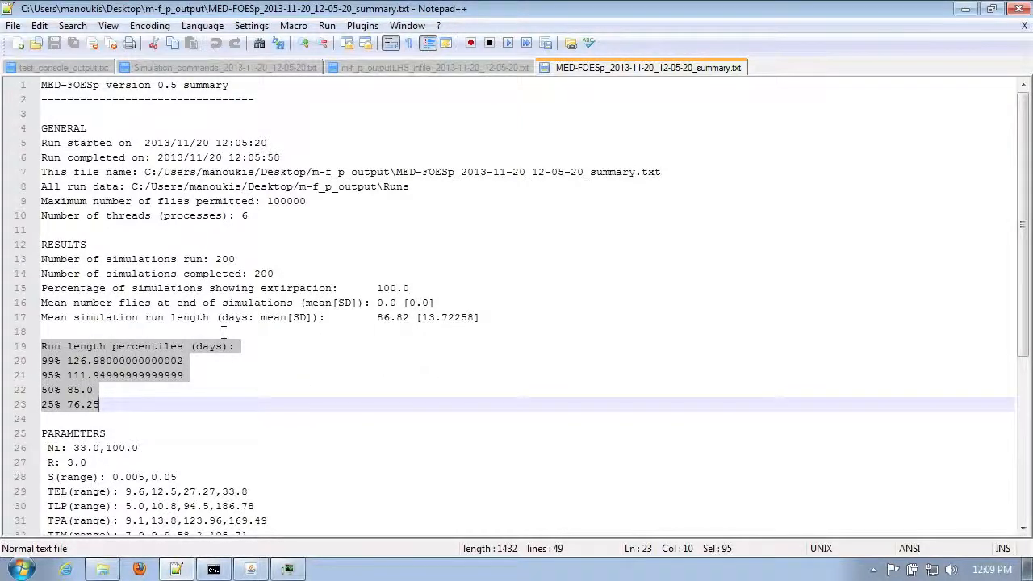
scroll(224, 329, "down", 5)
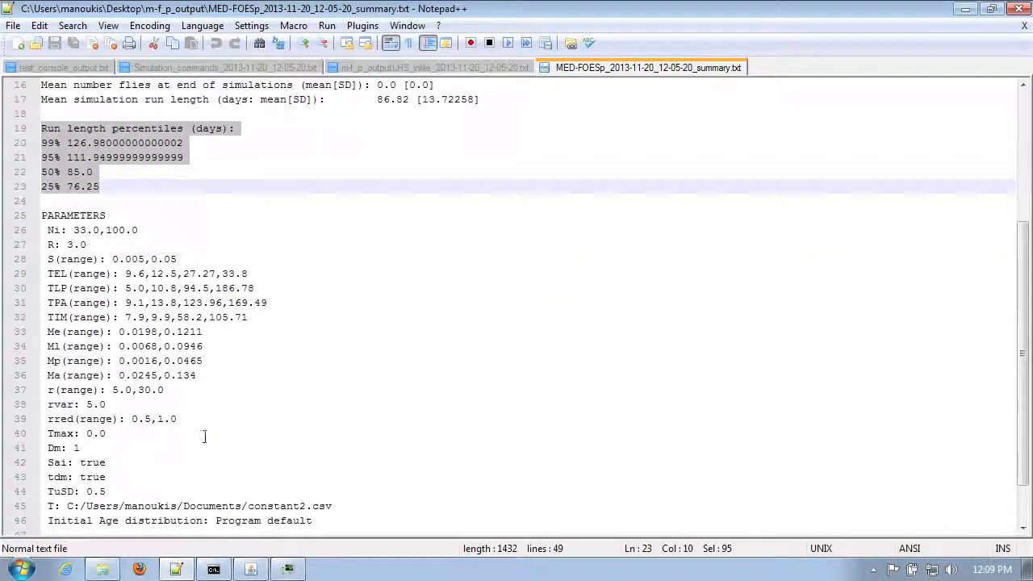
scroll(118, 413, "down", 2)
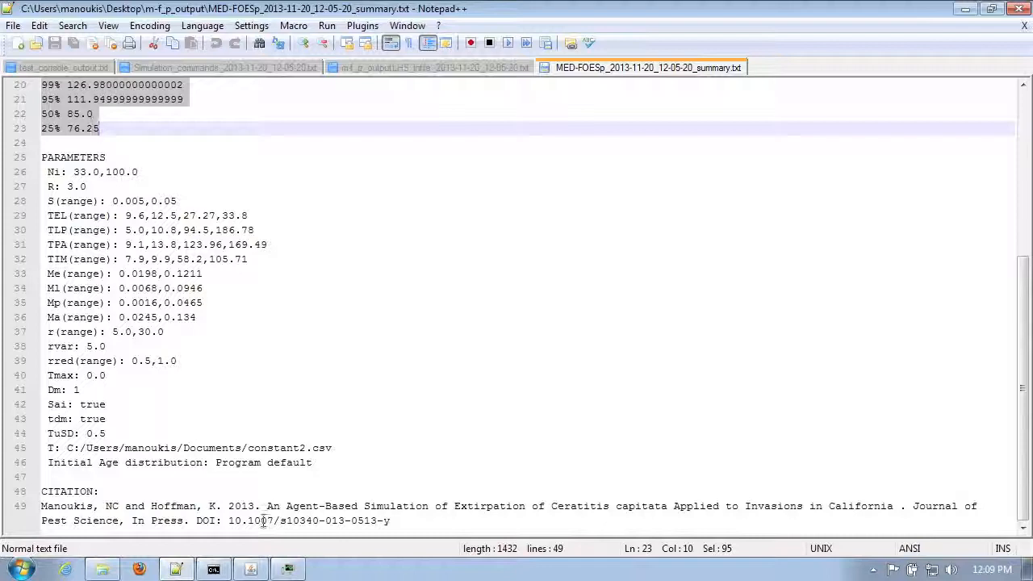
left_click(965, 9)
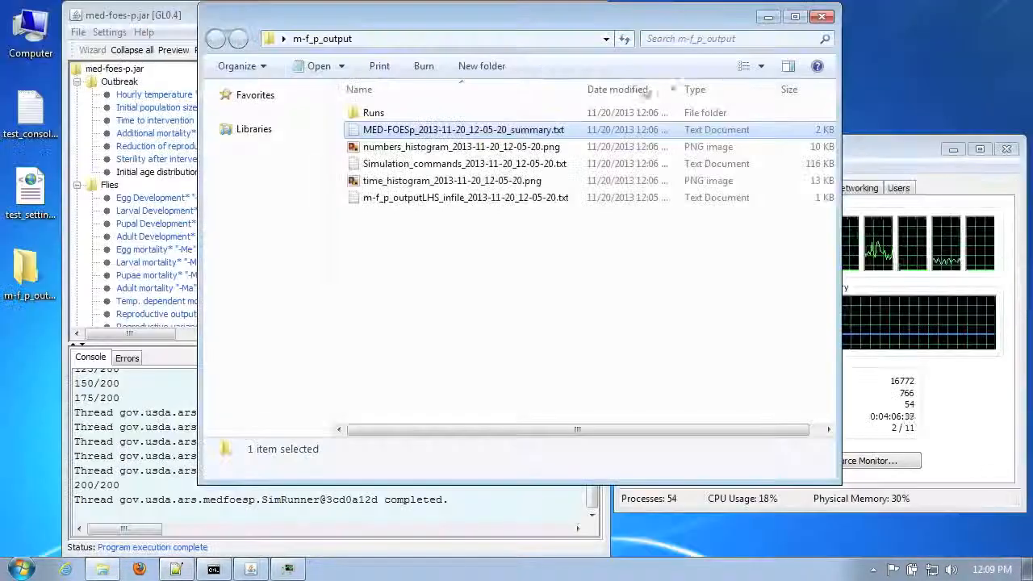
Switch to the med-foes-p.jar window and open its user manual
left_click(159, 17)
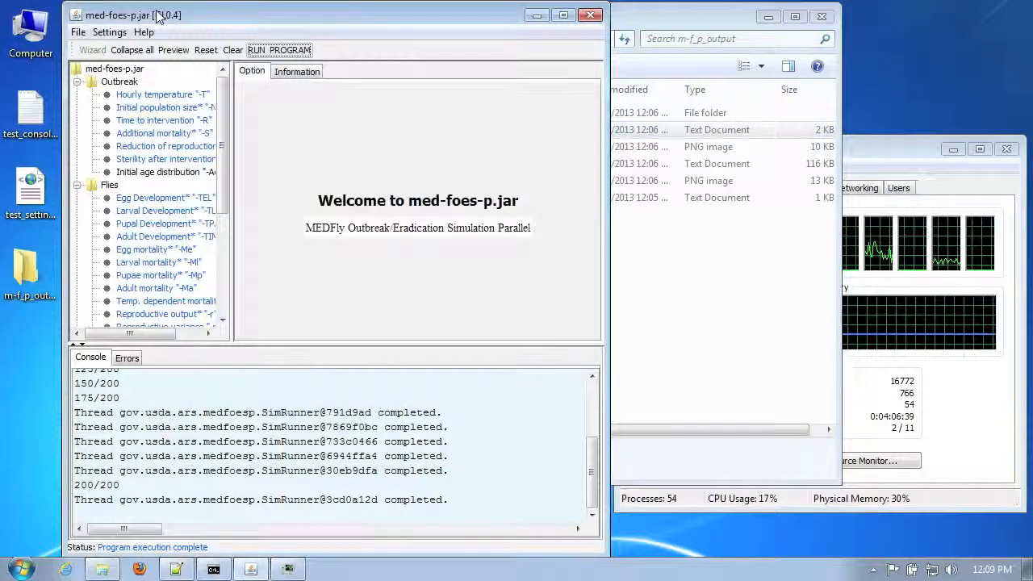
left_click(142, 32)
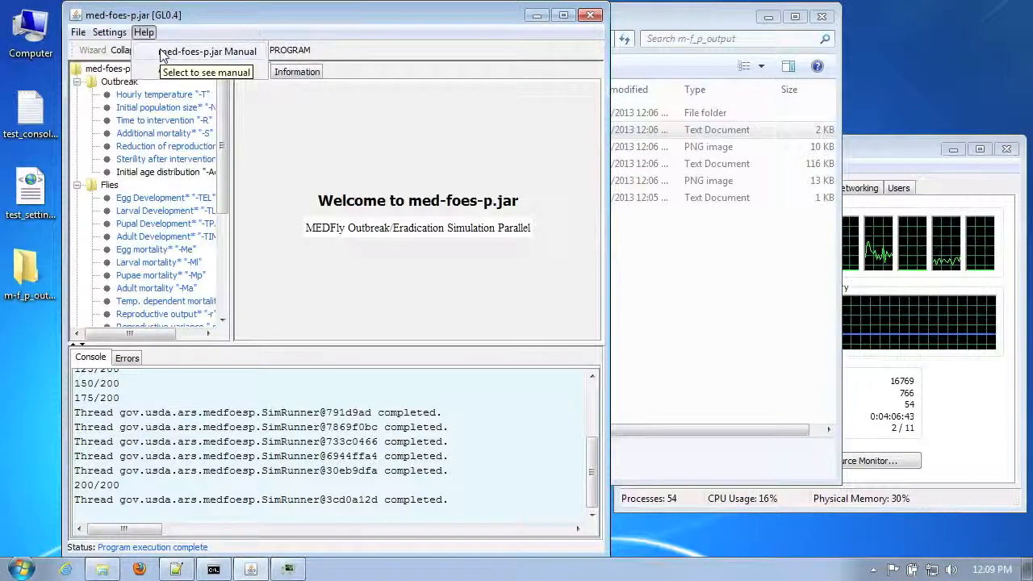
left_click(161, 53)
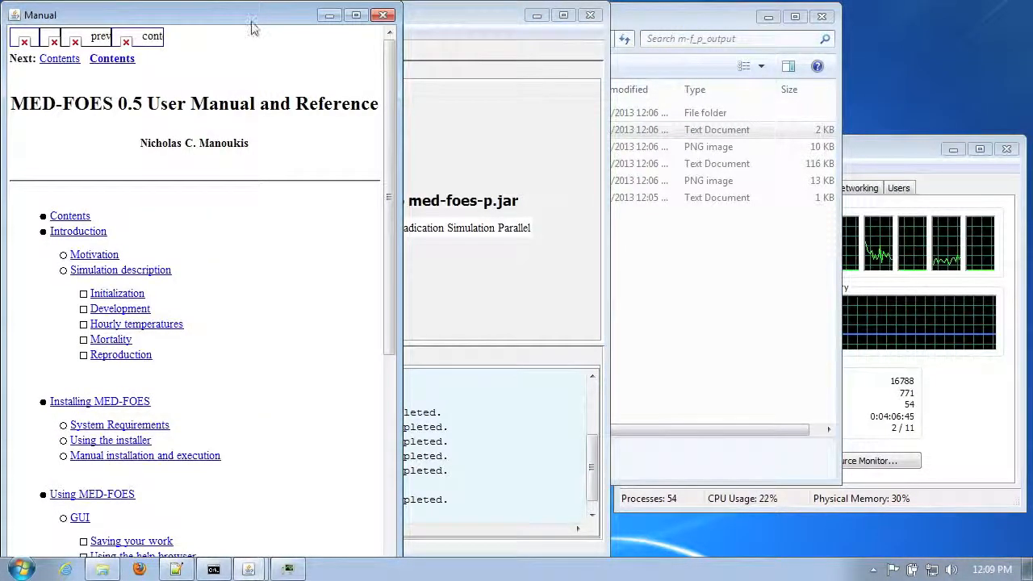
Maximize the manual window, open the Quick Start (GUI) section under Using MED-FOES_p, and read through its instructions and figure
left_click_drag(254, 23, 346, 22)
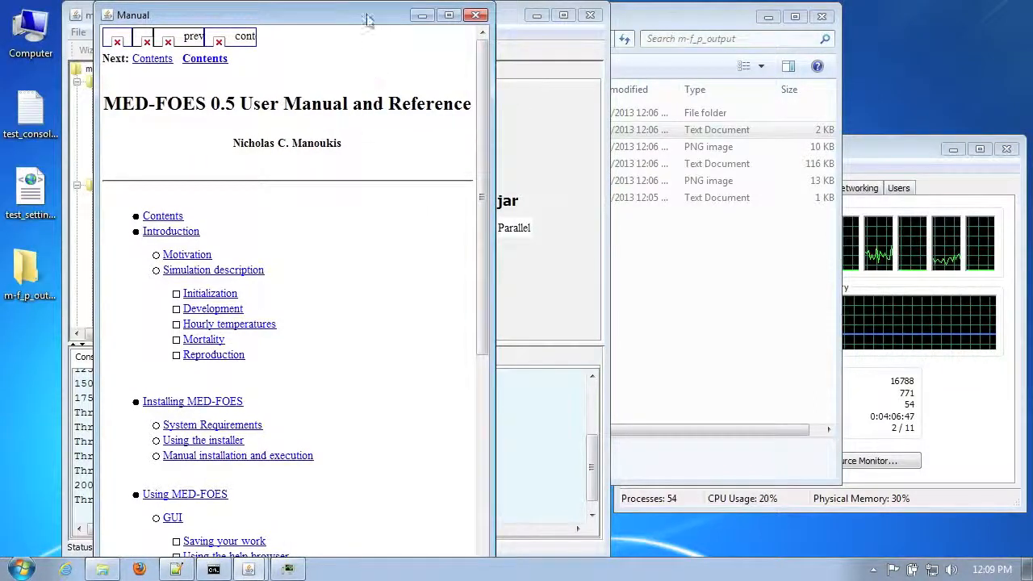
double_click(371, 21)
scroll(318, 298, "down", 6)
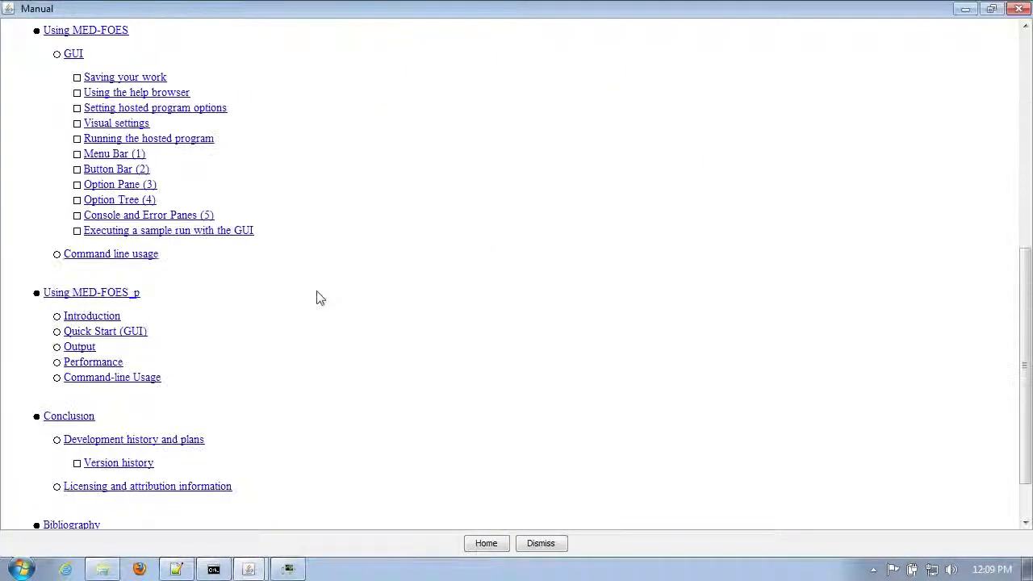
left_click(133, 331)
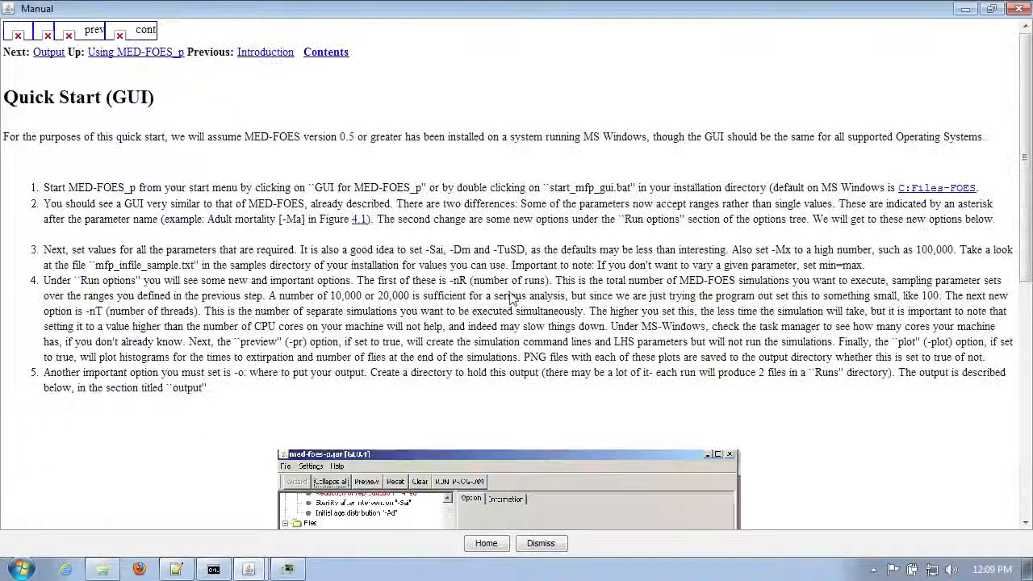
scroll(188, 299, "down", 7)
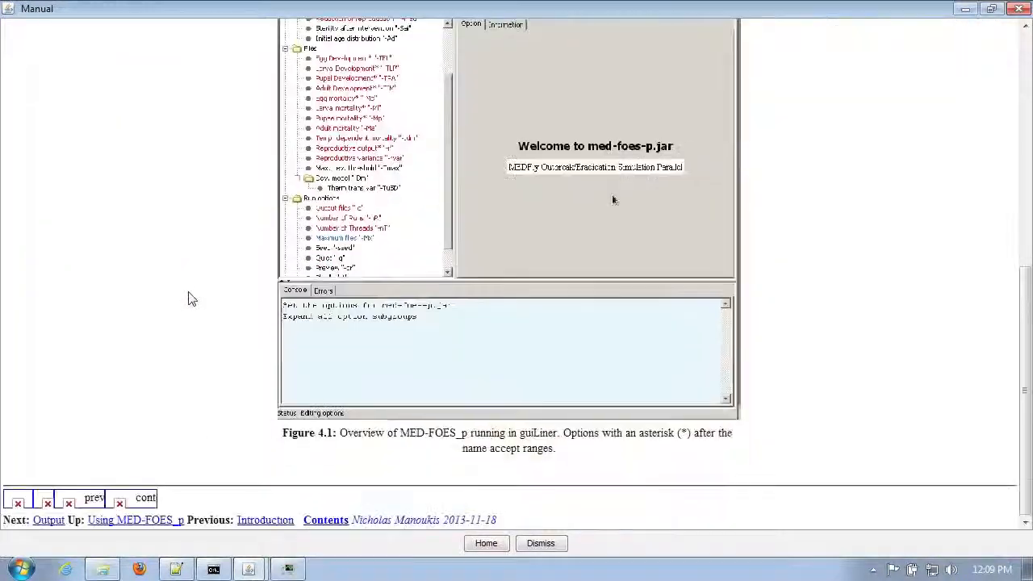
scroll(188, 299, "up", 3)
scroll(188, 298, "up", 4)
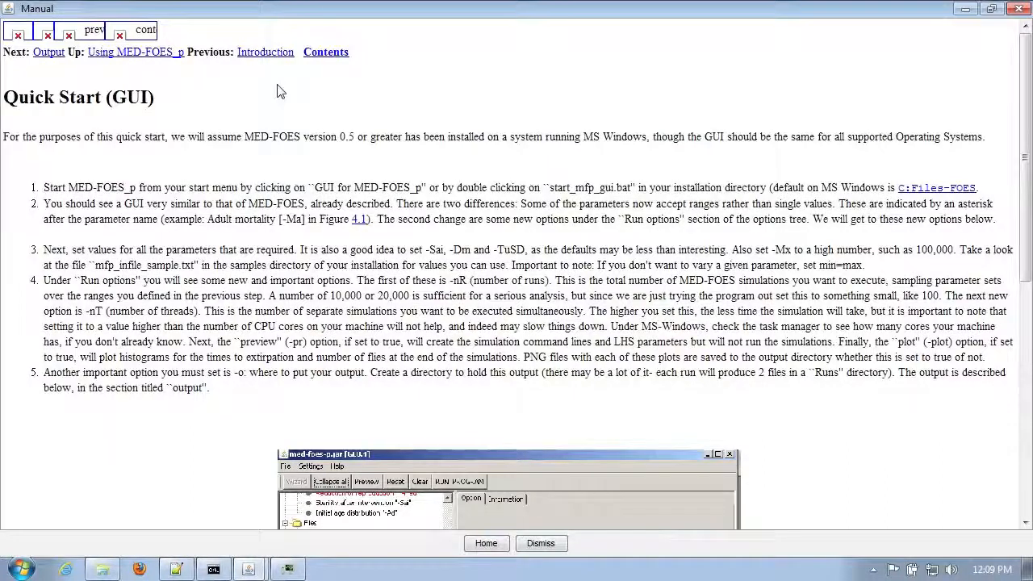
Return to the manual's home page, open the Development section under Simulation description, and review its text and equations
left_click(497, 544)
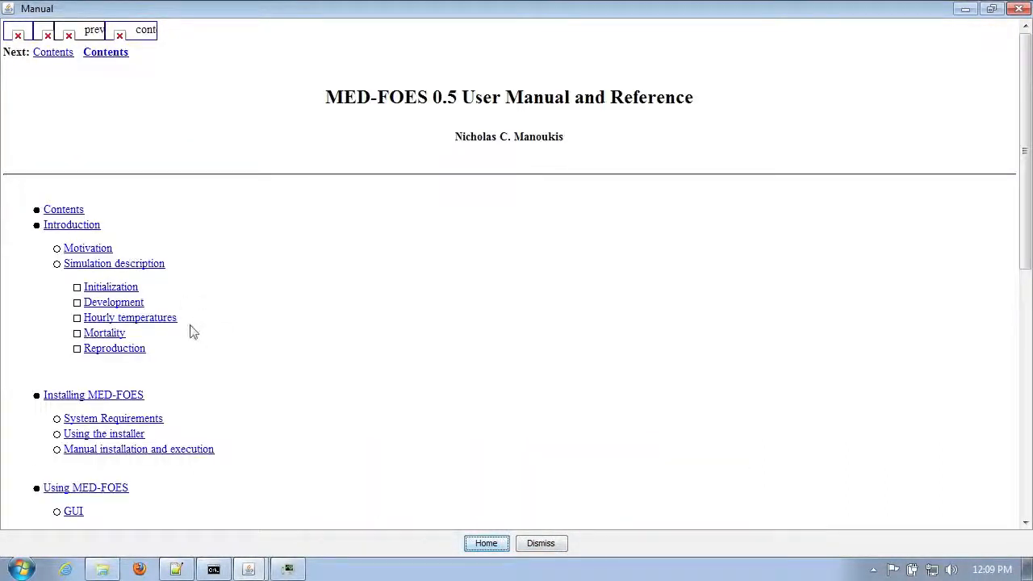
left_click(117, 301)
scroll(296, 342, "down", 6)
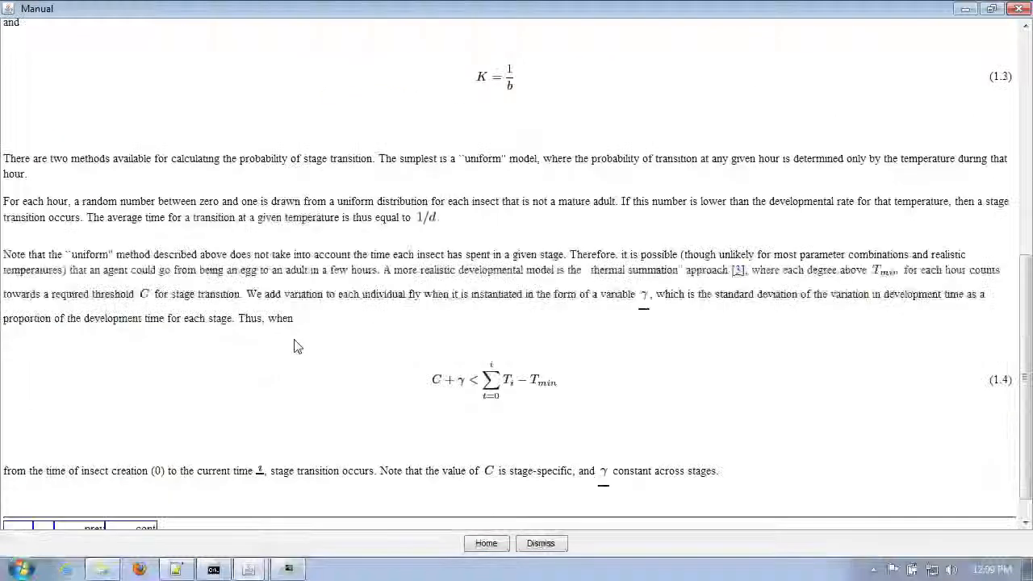
scroll(295, 342, "down", 1)
scroll(268, 263, "up", 4)
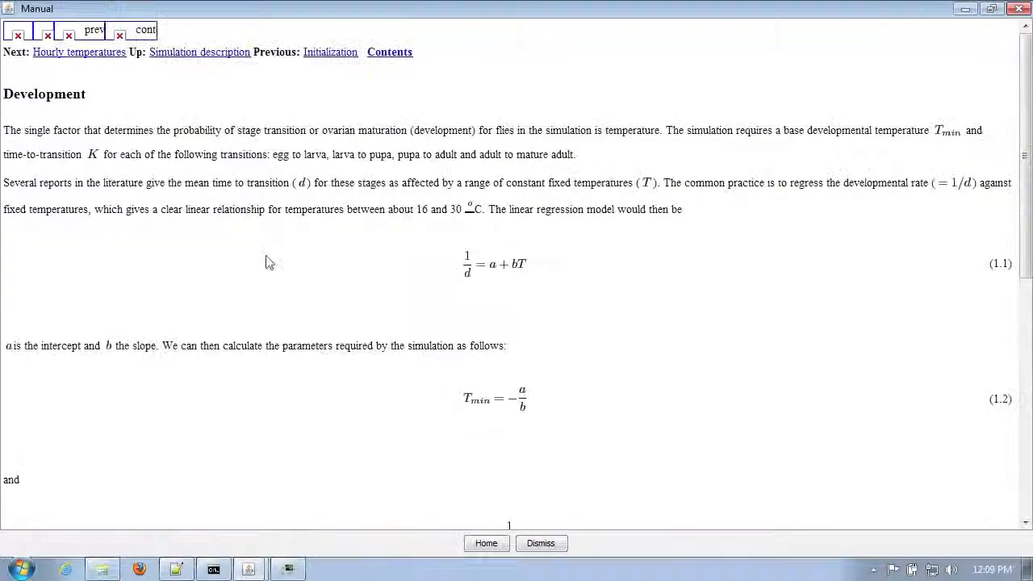
Go to the manual's Contents page and close the manual
left_click(142, 30)
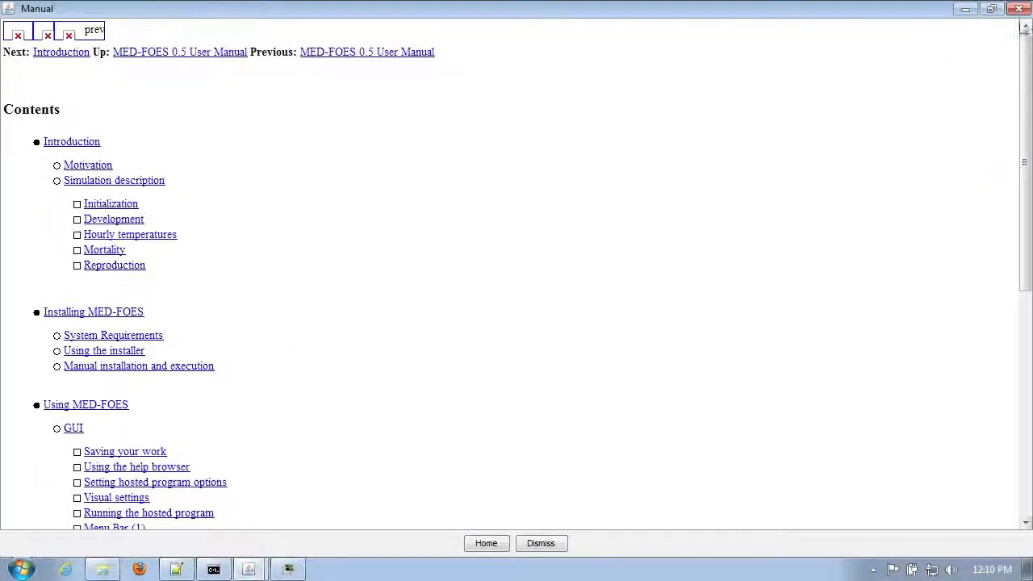
left_click(1023, 10)
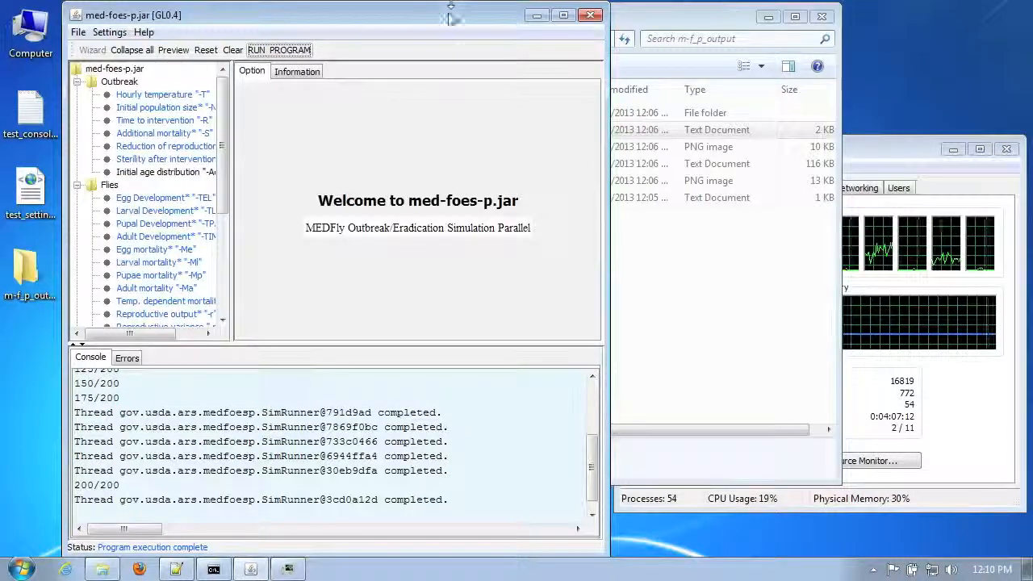